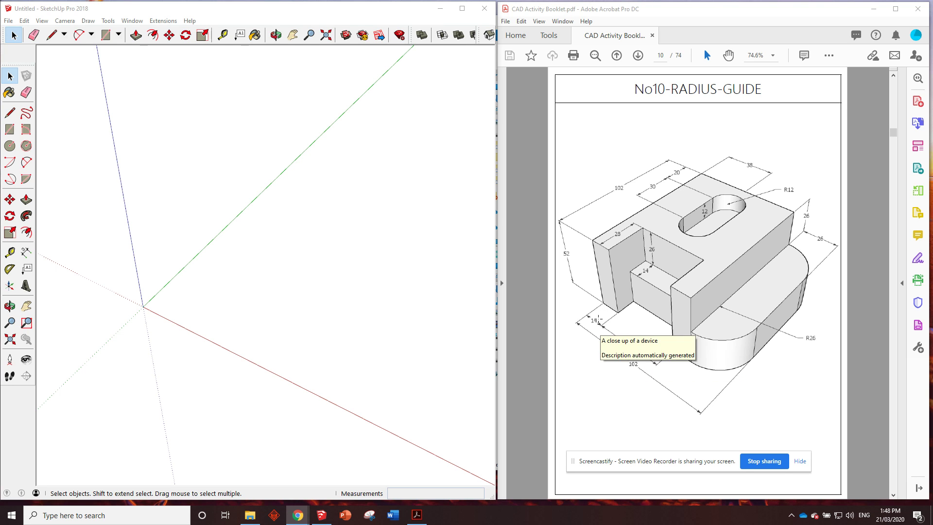
- Draw a 102 × 102 rectangle from the axis origin, then zoom and orbit to view it
left_click(320, 12)
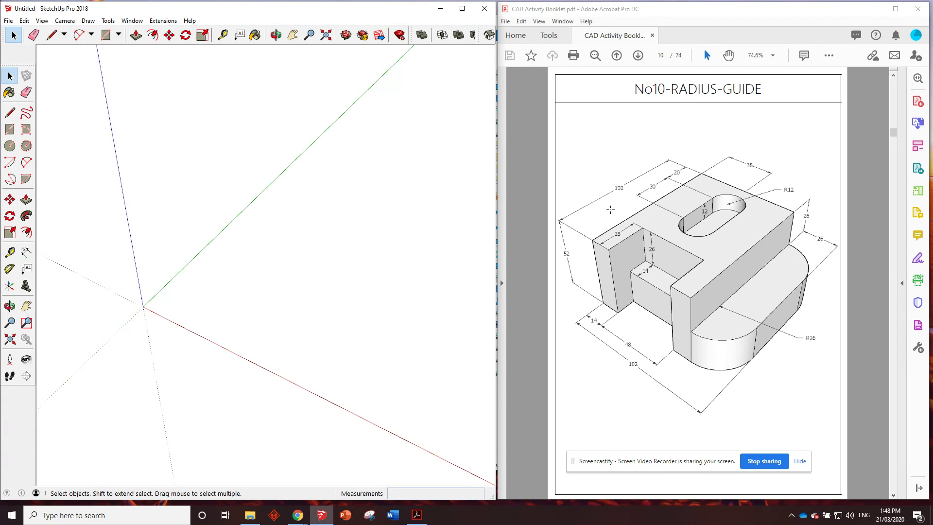
left_click(10, 129)
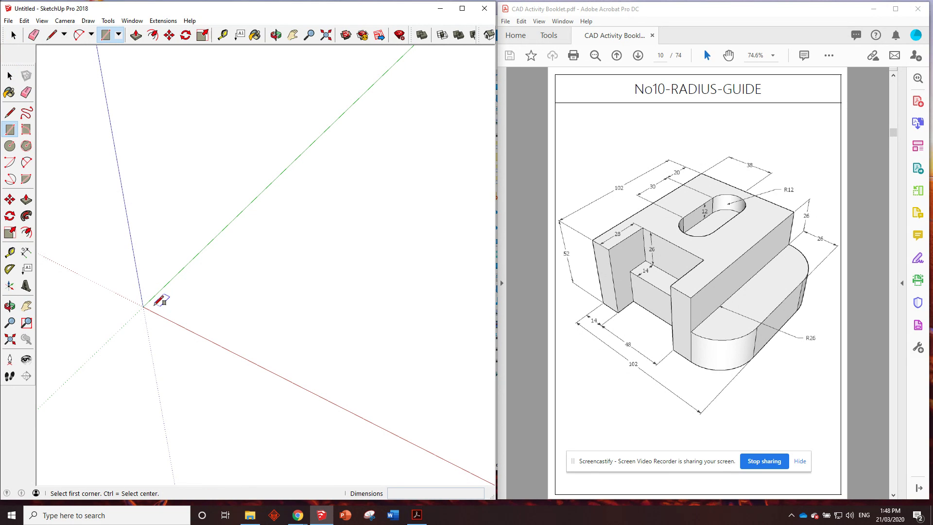
left_click(143, 307)
type("102,102")
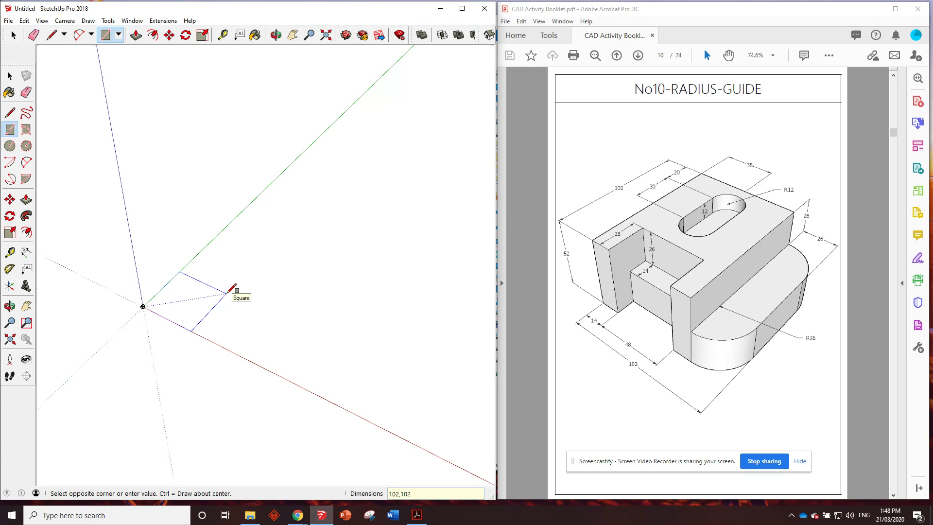
key("Return")
scroll(150, 305, "up", 10)
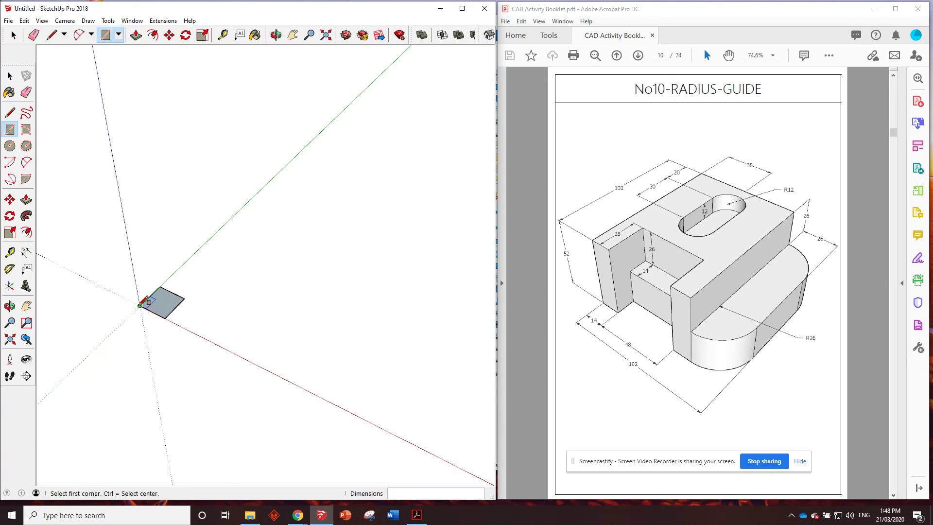
scroll(158, 301, "up", 3)
middle_click_drag(181, 260, 125, 251)
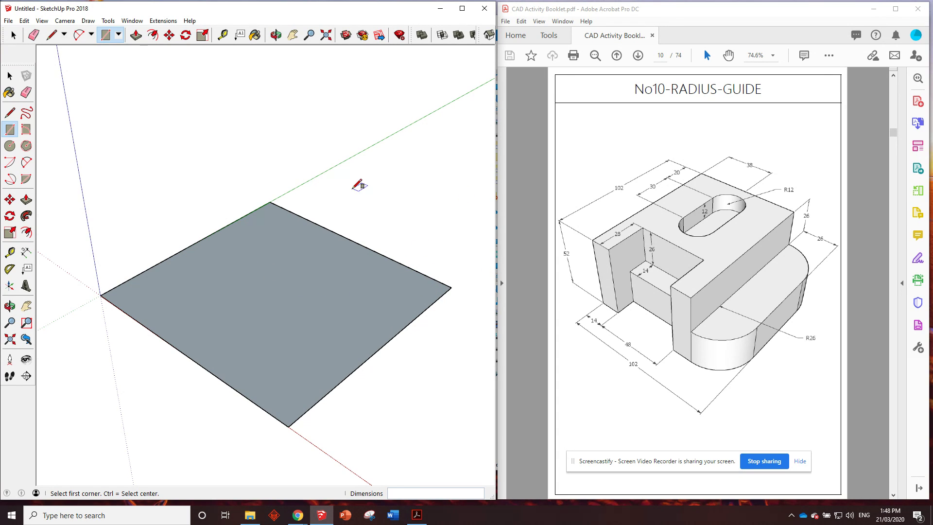
- Push/Pull the square face up 52 into a 102 × 102 × 52 block
left_click(135, 38)
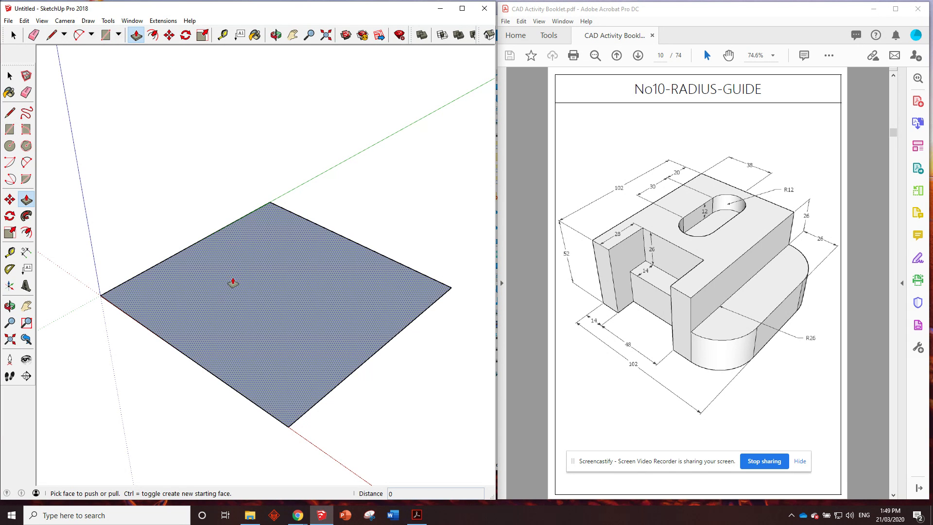
left_click_drag(224, 308, 228, 276)
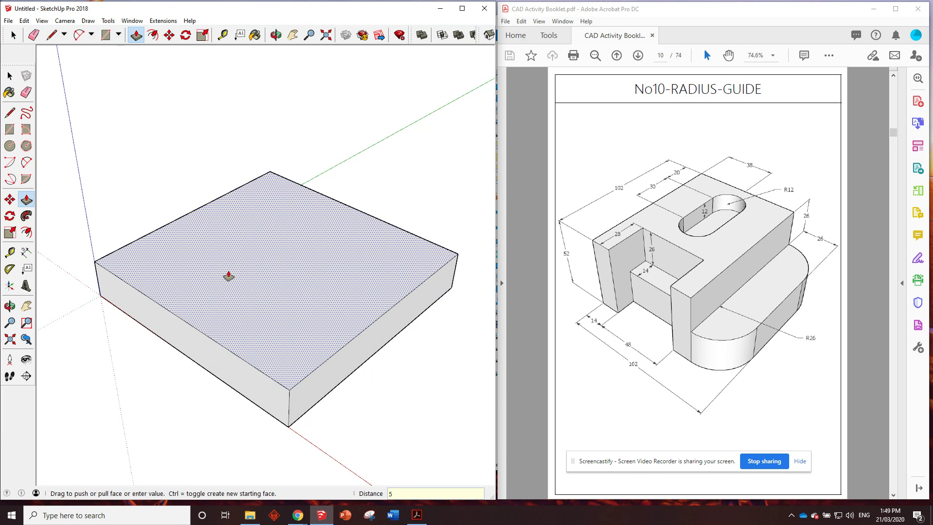
key("Return")
middle_click_drag(229, 273, 257, 245)
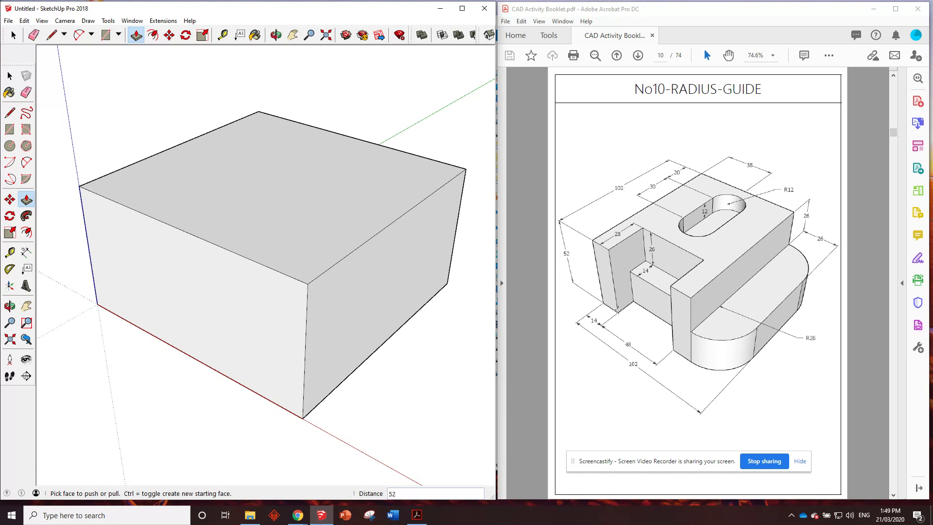
- Place a Tape Measure guide 28 in from the block's top-left edge
left_click(223, 35)
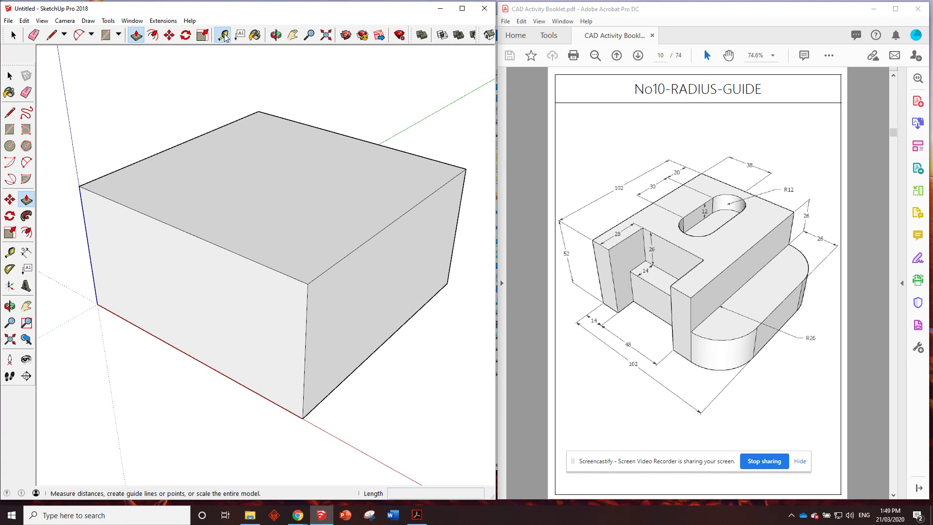
left_click(91, 180)
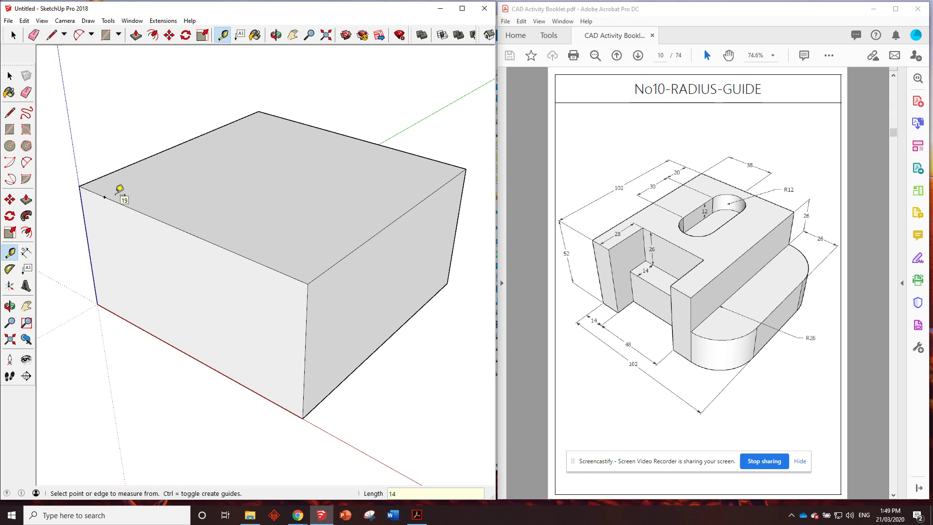
type("102")
left_click(105, 197)
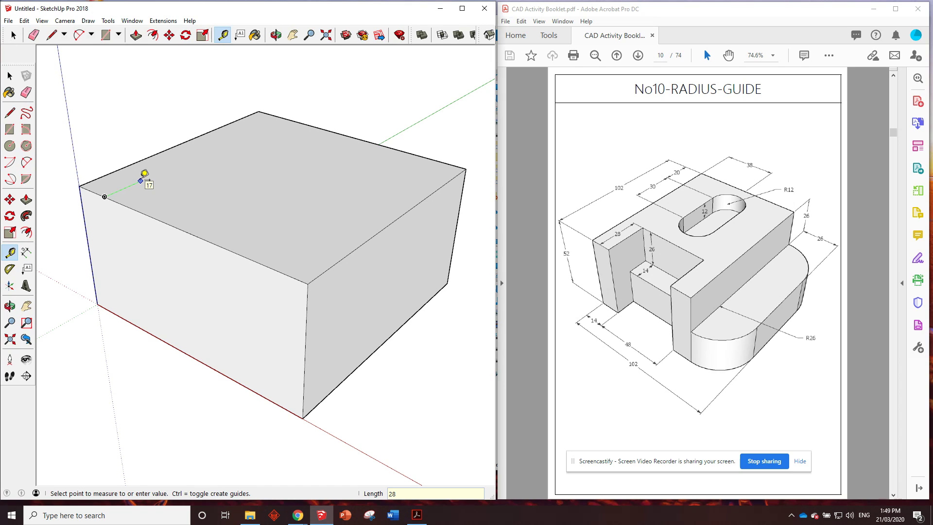
type("28")
key("Return")
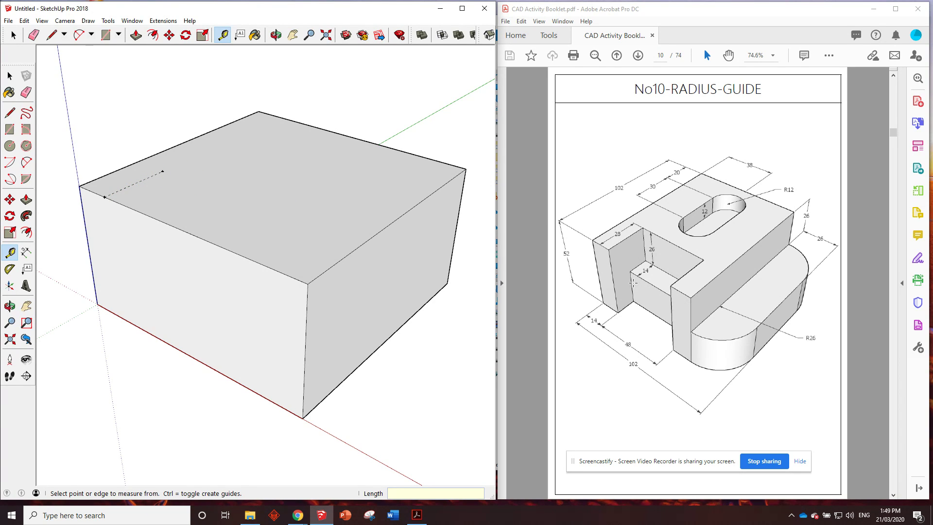
- Draw a 48 × 28 rectangle on the top face starting at the guide point
left_click(106, 35)
left_click(163, 171)
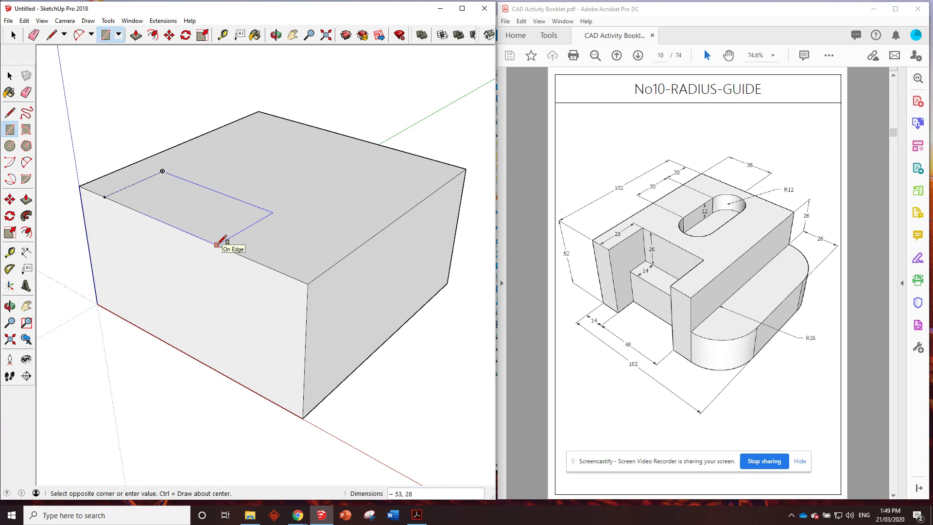
type("48,28")
key("Return")
key("o")
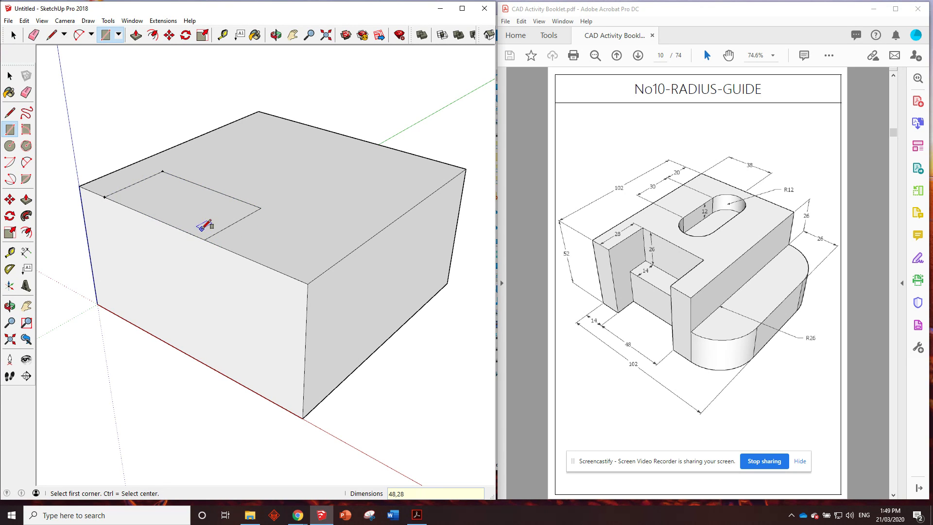
left_click_drag(205, 181, 204, 221)
key("r")
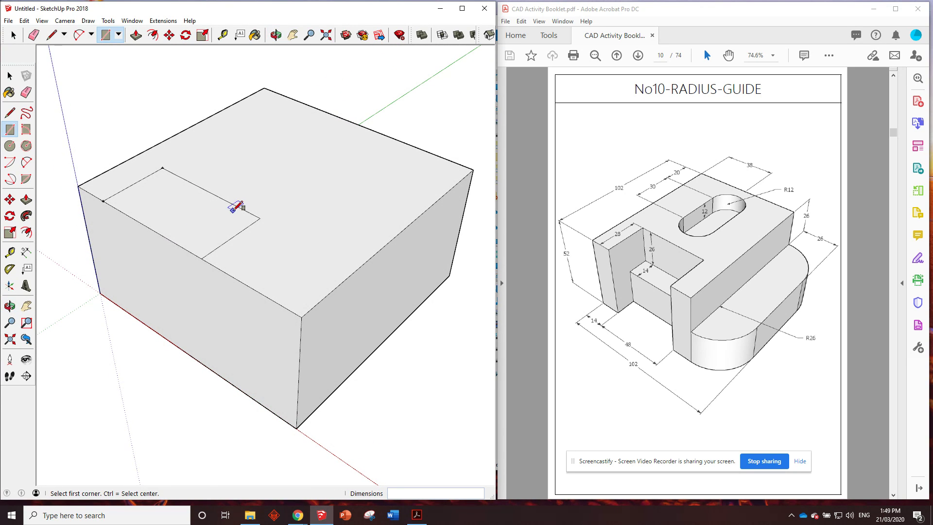
key("p")
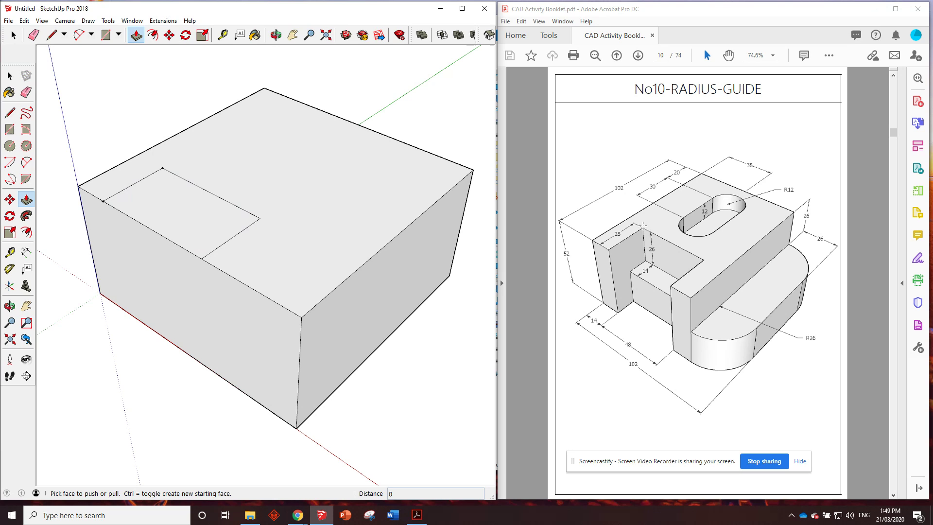
- Push the rectangle 26 down into a pocket and mark a guide point 14 along its edge
left_click(168, 209)
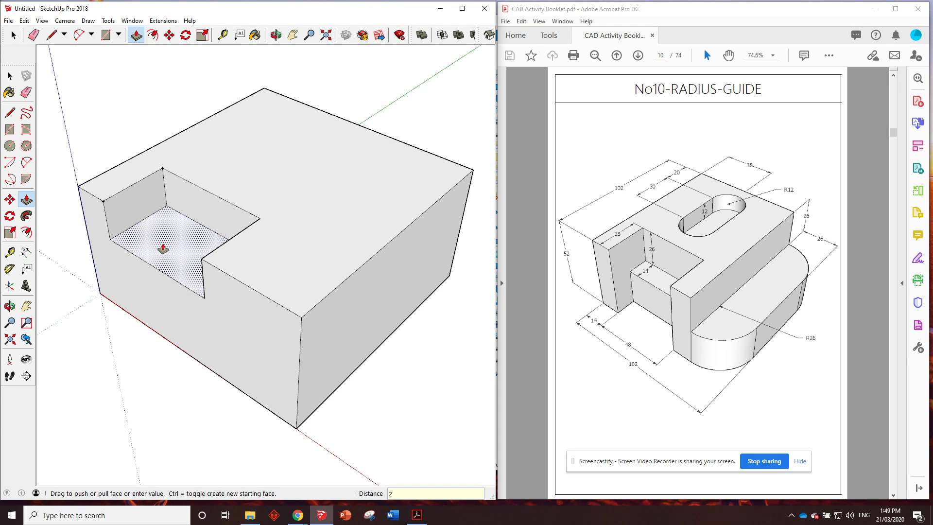
mouse_move(163, 249)
middle_mouse_down()
mouse_move(175, 254)
mouse_move(229, 202)
mouse_move(202, 224)
mouse_move(233, 235)
mouse_move(176, 252)
mouse_move(194, 246)
mouse_move(185, 242)
middle_mouse_up()
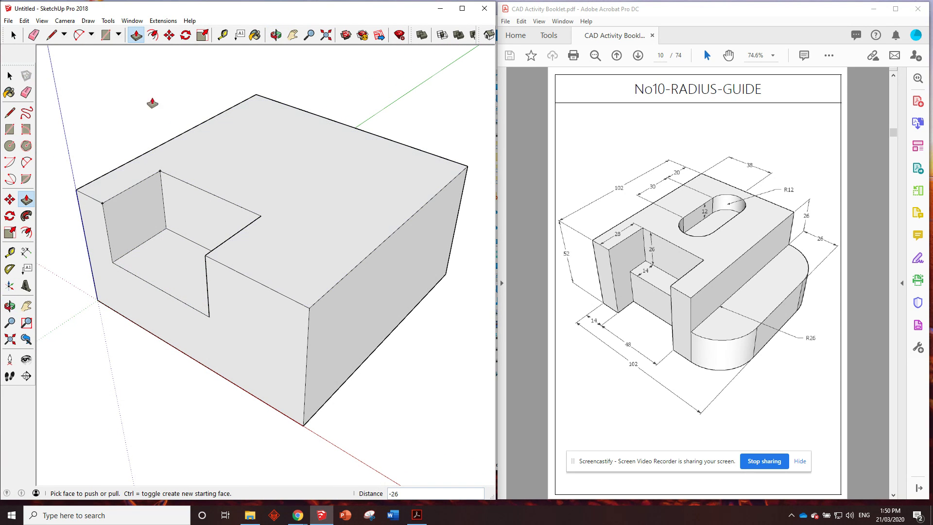
left_click(223, 35)
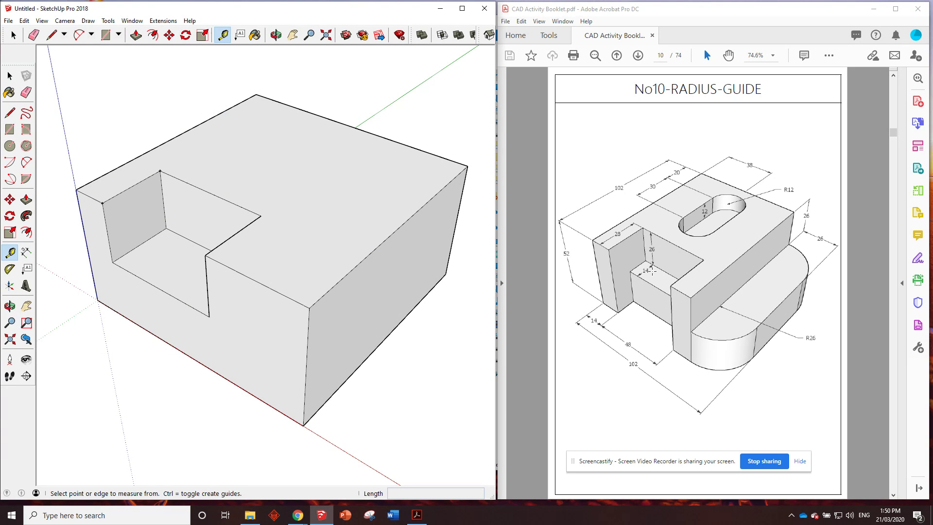
left_click(166, 228)
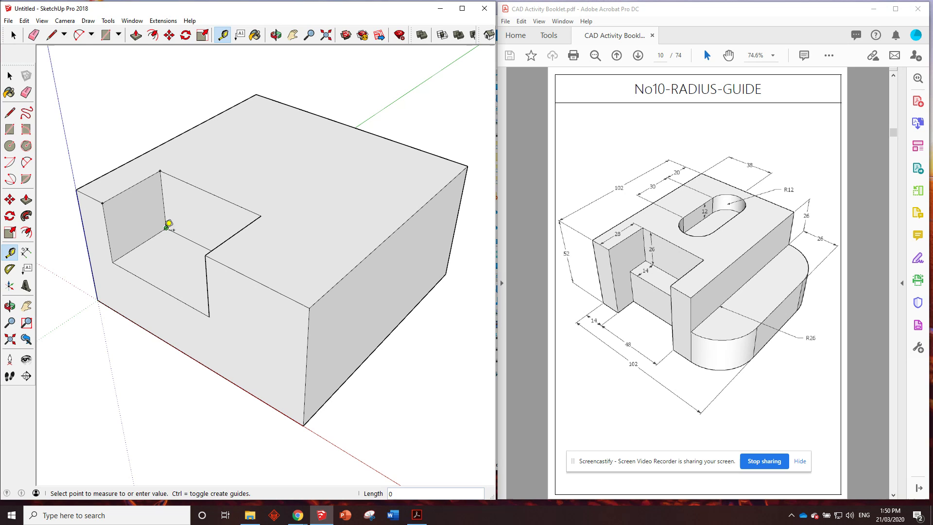
left_click(146, 240)
- Split the pocket floor with a line from the guide point and push that section 26 deeper
left_click(51, 34)
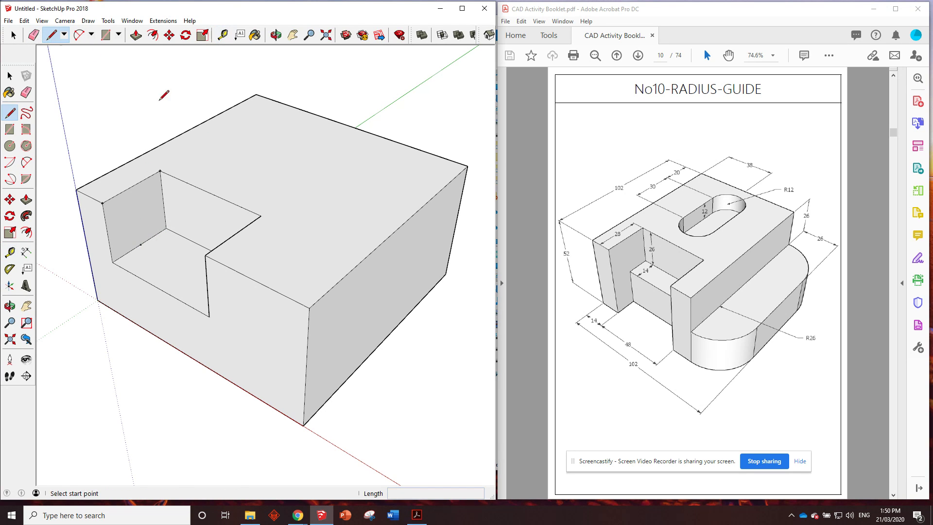
middle_click_drag(163, 95, 298, 258)
left_click(135, 299)
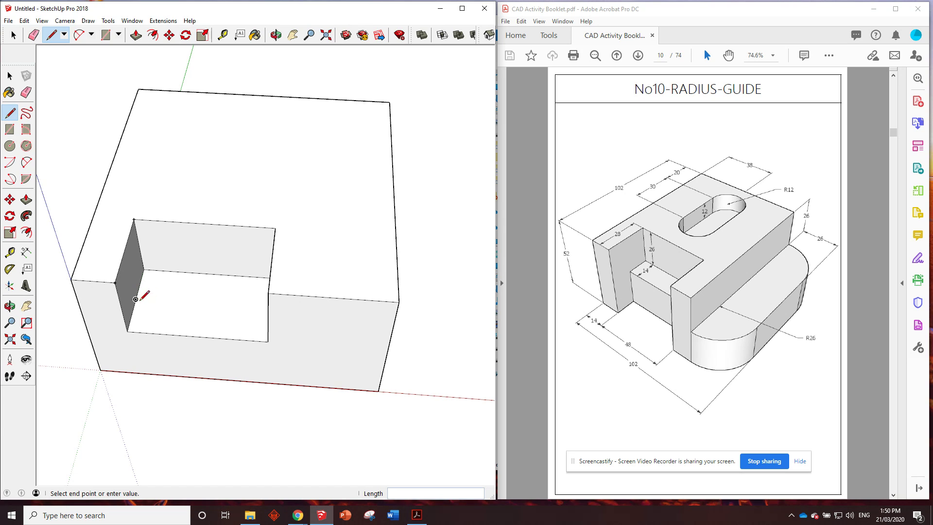
middle_click_drag(192, 308, 306, 291)
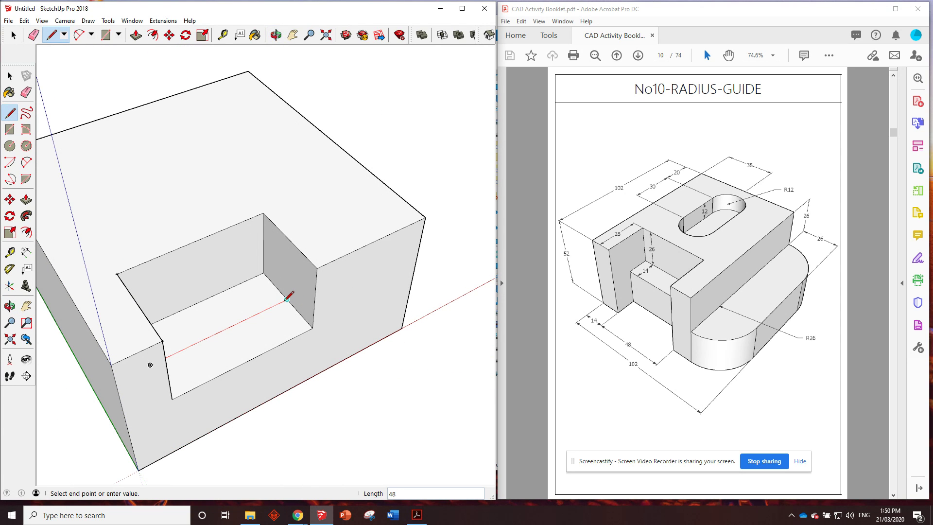
left_click(289, 298)
middle_click_drag(395, 279, 133, 65)
key("p")
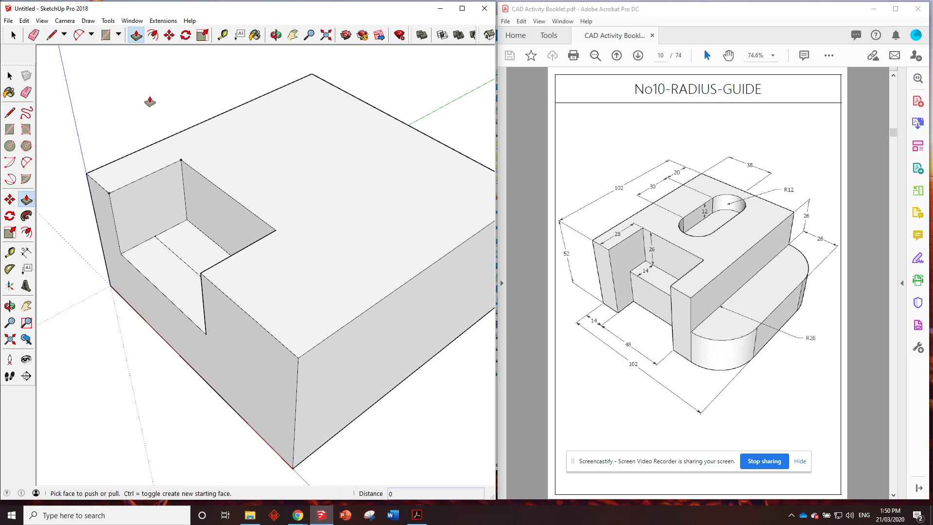
left_click_drag(167, 273, 187, 340)
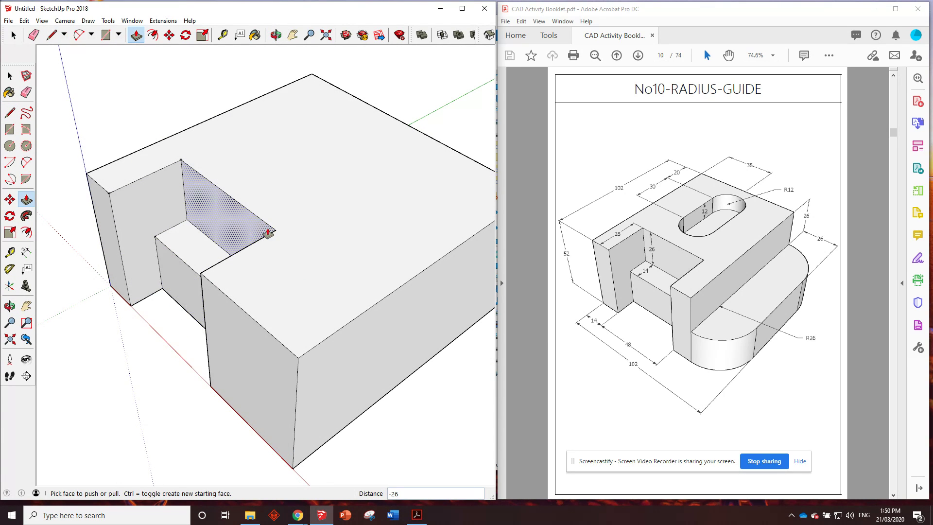
middle_click_drag(268, 233, 287, 219)
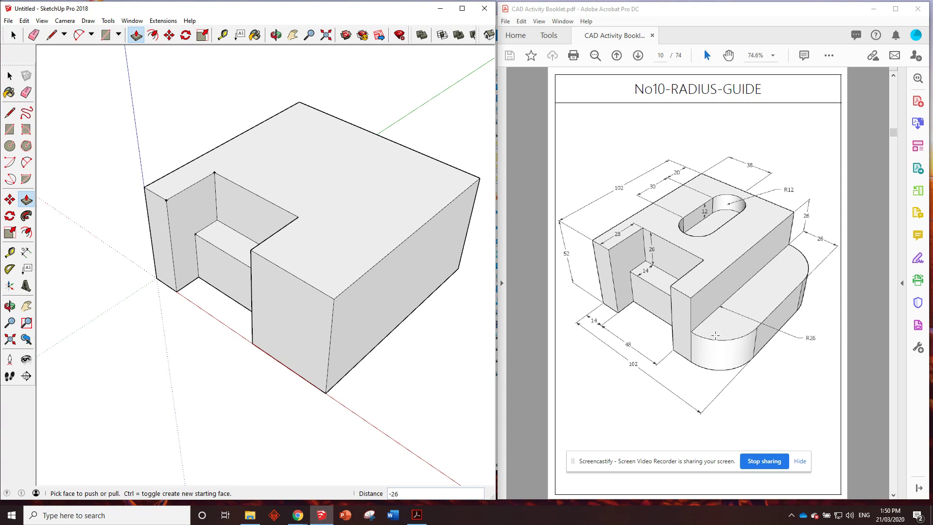
- Draw a 26 × 26 rectangle on the block's front corner
middle_click_drag(367, 296, 350, 234)
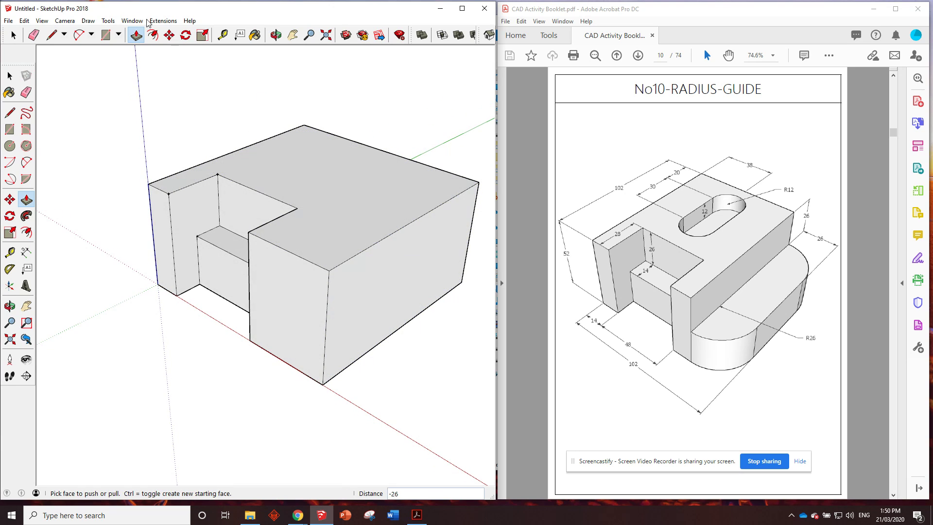
left_click(106, 35)
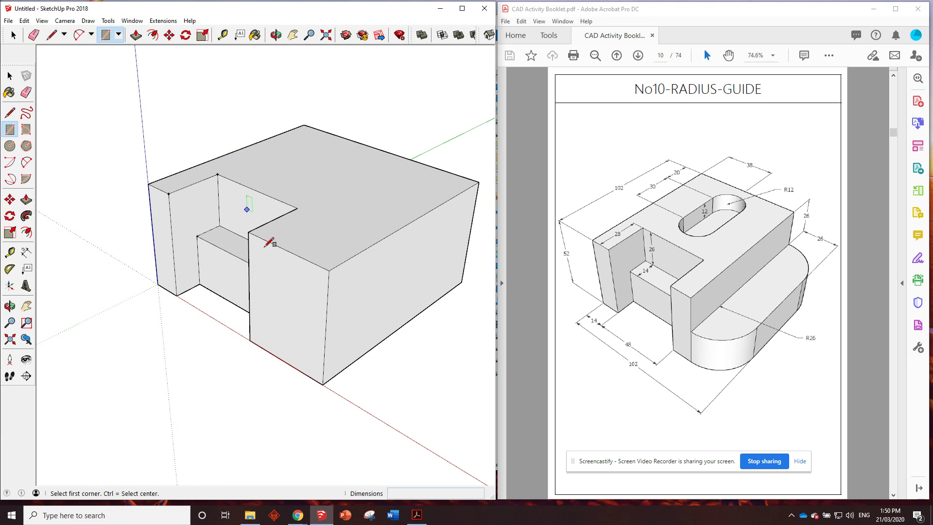
left_click(329, 270)
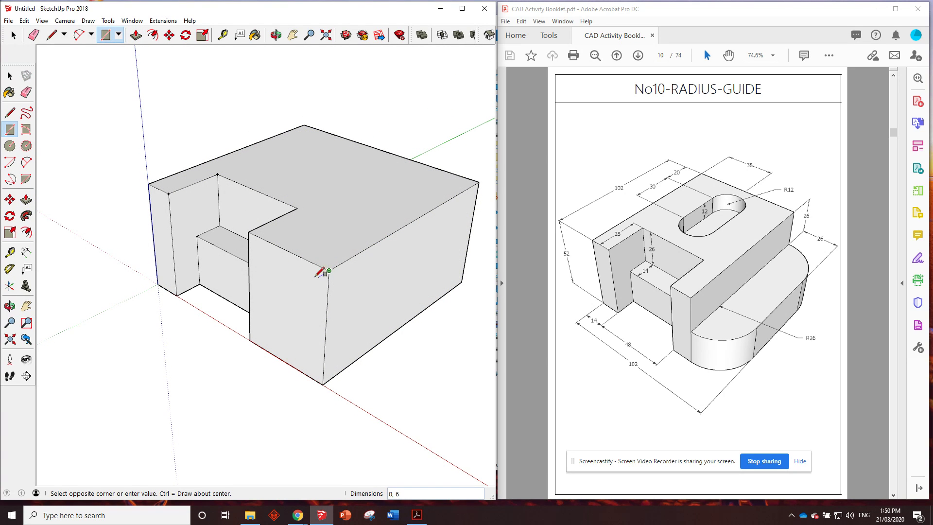
left_click(295, 310)
key("o")
mouse_move(321, 246)
left_mouse_down()
mouse_move(366, 259)
mouse_move(335, 265)
left_mouse_up()
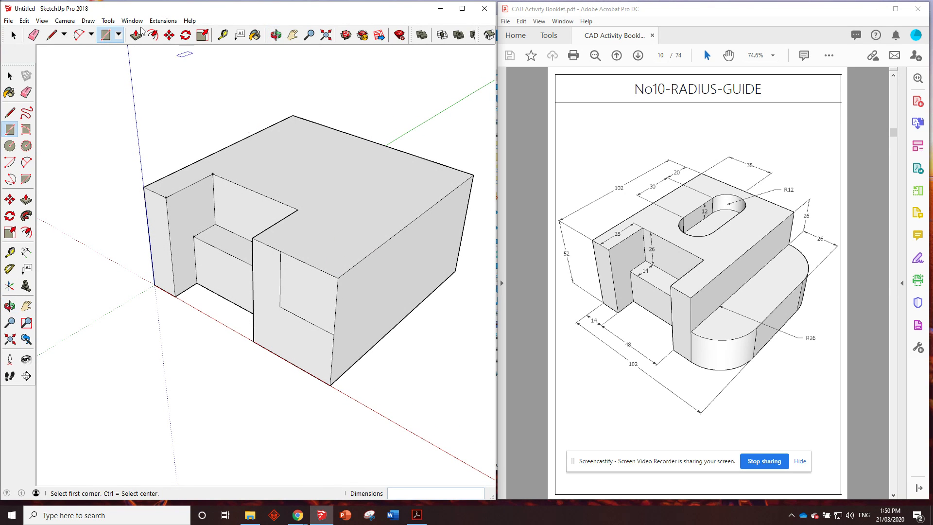
- Push the 26 × 26 square back 102 through the block to form the lower step
key("p")
left_click(317, 291)
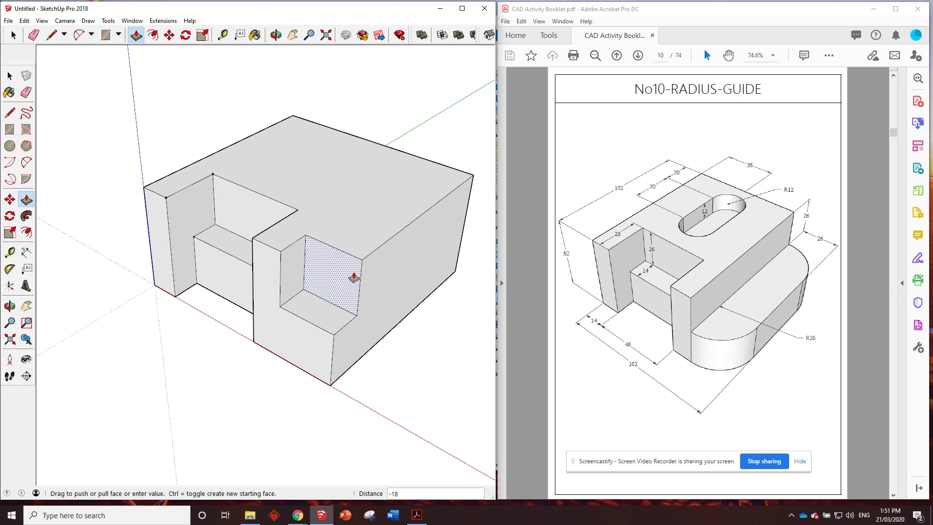
left_click(451, 184)
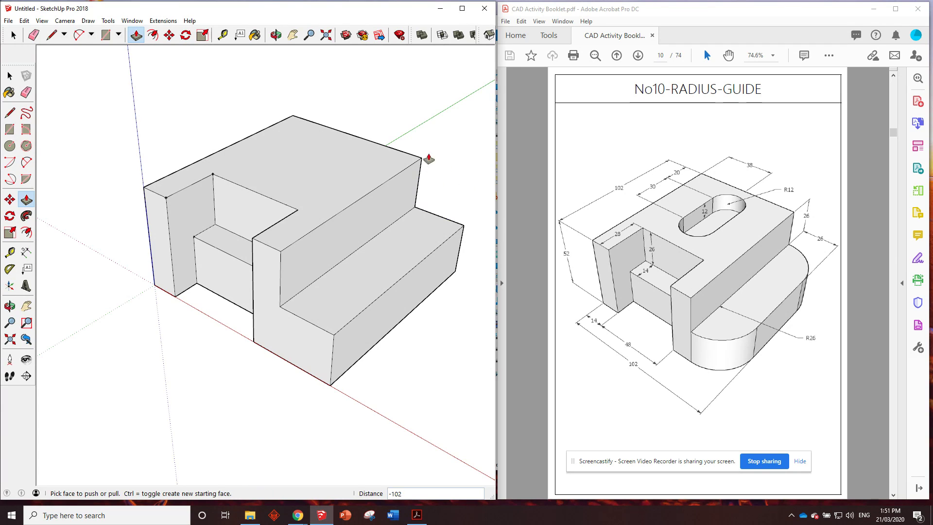
middle_click_drag(427, 158, 367, 220)
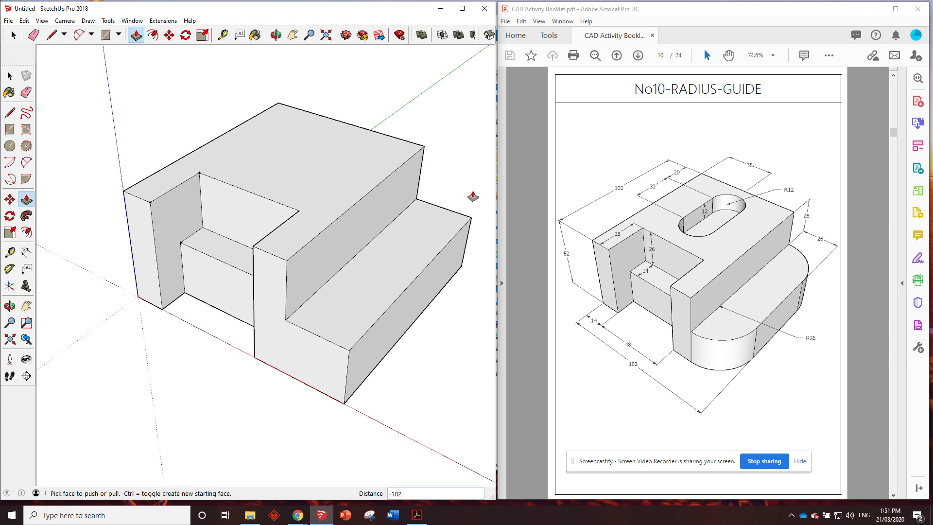
left_click(223, 35)
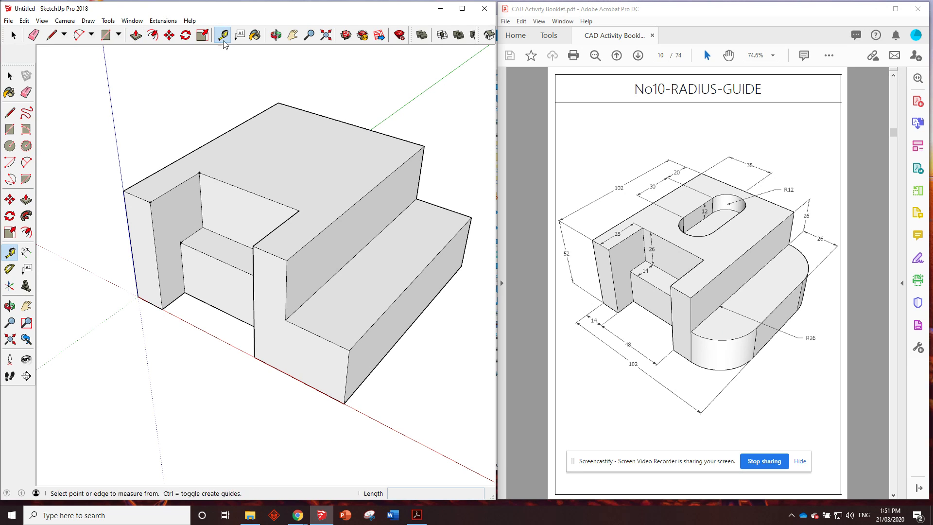
left_click(286, 319)
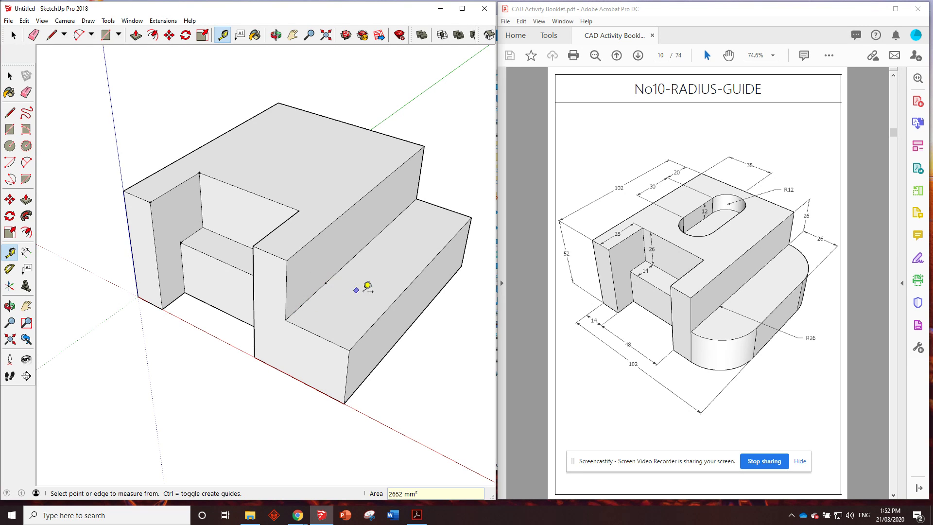
mouse_move(364, 287)
middle_mouse_down()
mouse_move(297, 302)
mouse_move(285, 327)
mouse_move(238, 296)
middle_mouse_up()
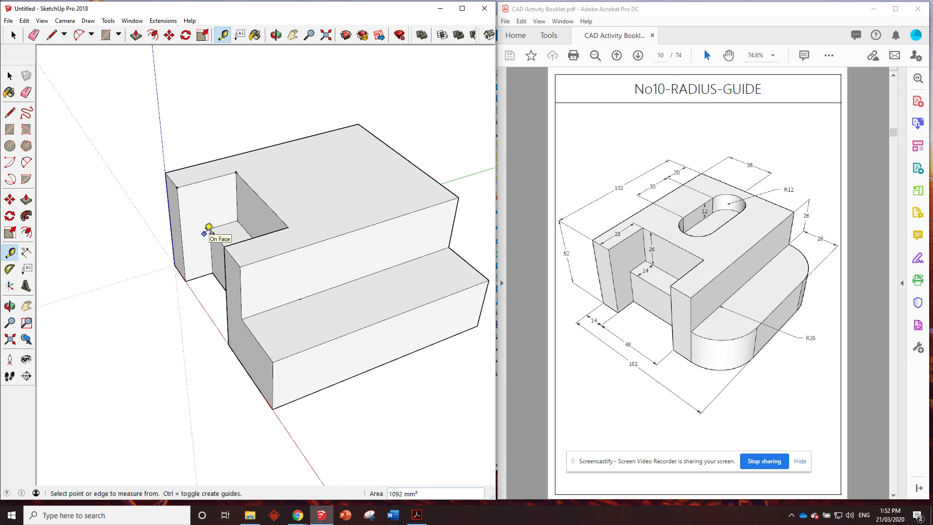
- Draw a 26-radius 90° arc on the step's top face, centred on the guide point
left_click(9, 162)
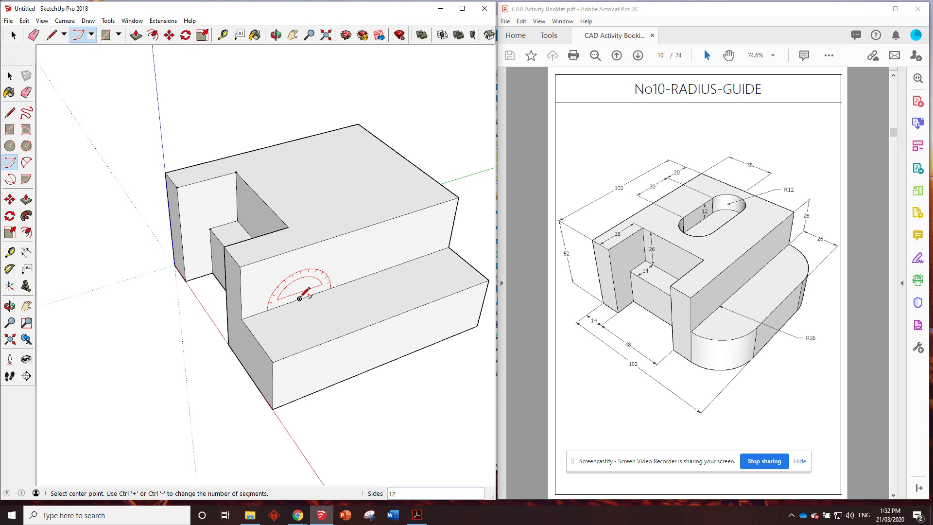
key("Down")
key("Up")
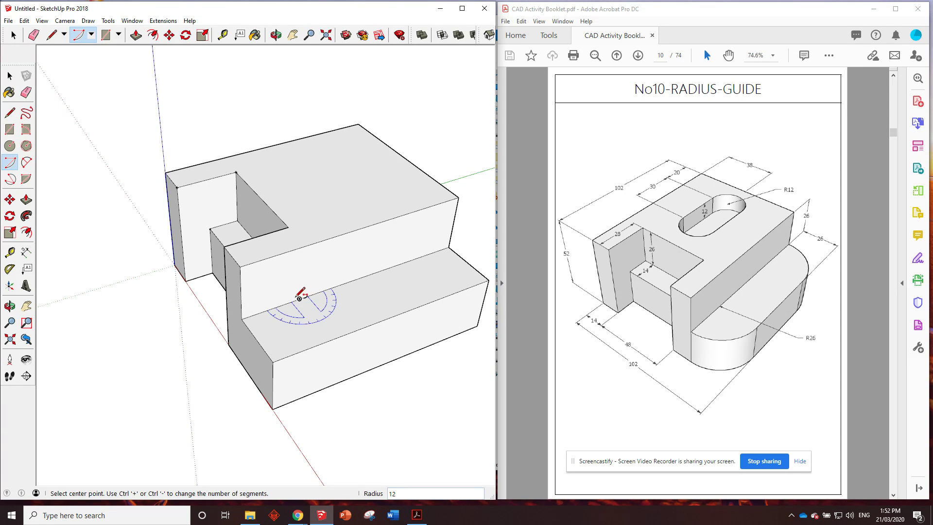
left_click(299, 298)
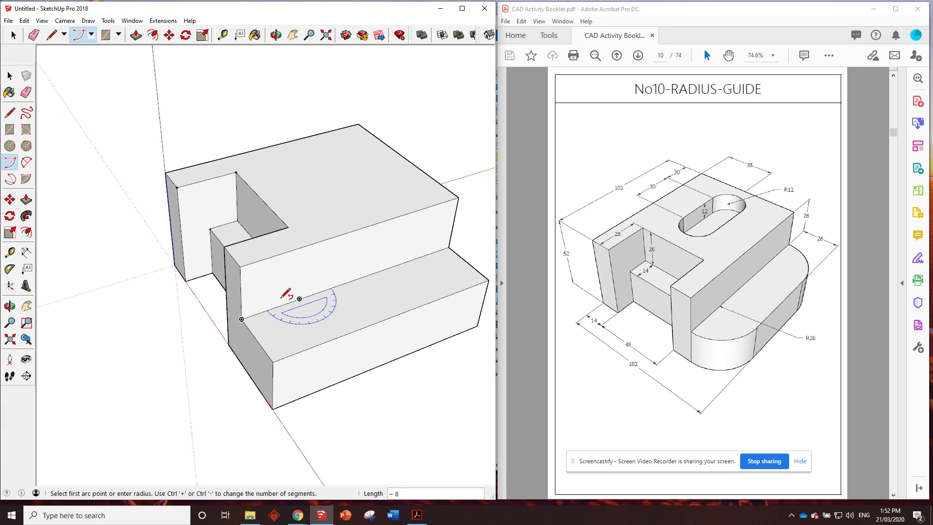
left_click(242, 319)
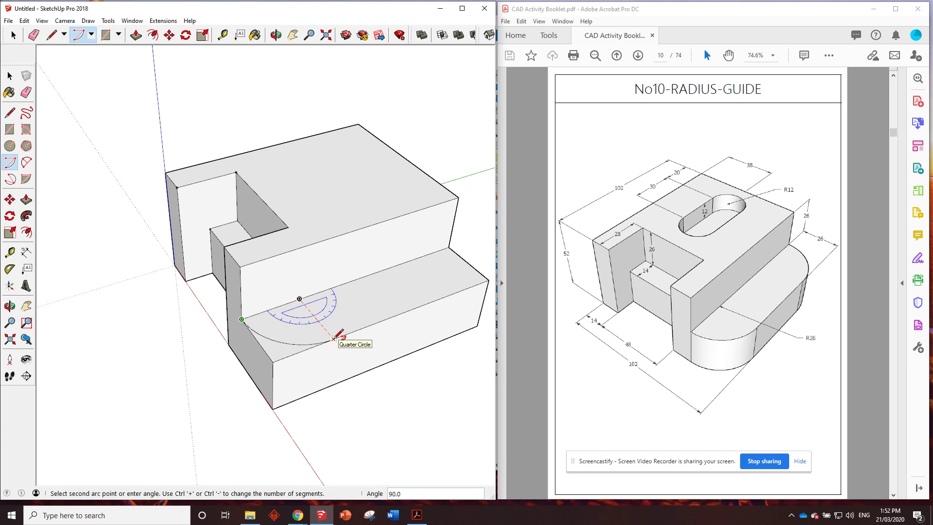
left_click(333, 338)
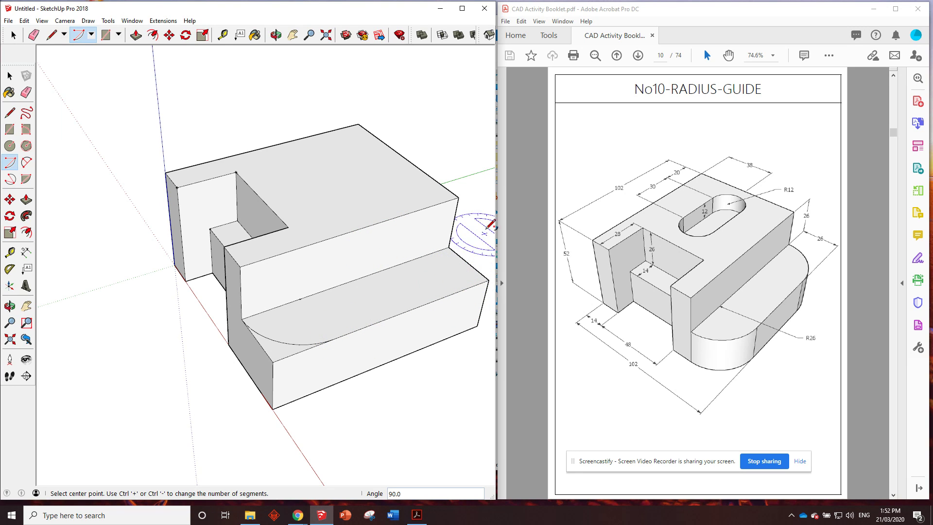
- Place a guide point 26 along the far edge and draw a second 26-radius quarter arc there
left_click(223, 35)
left_click(448, 247)
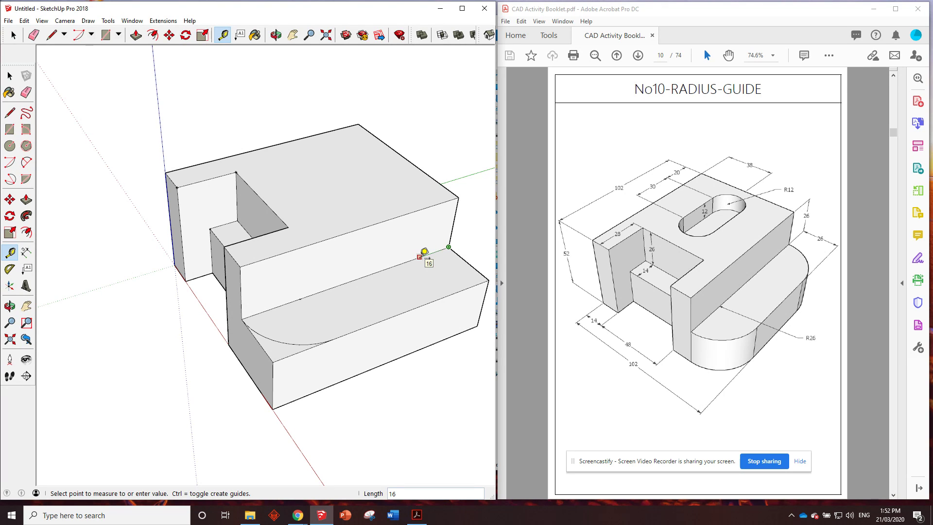
key("Return")
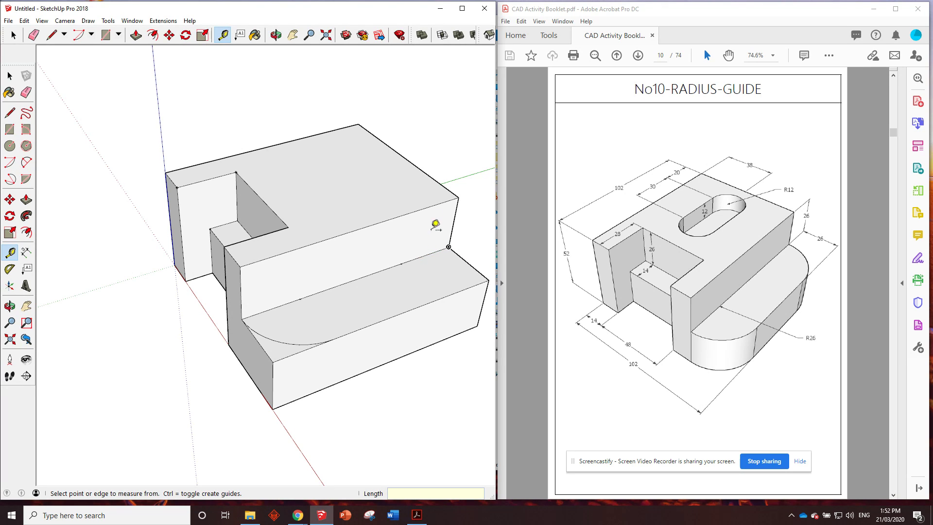
left_click(78, 36)
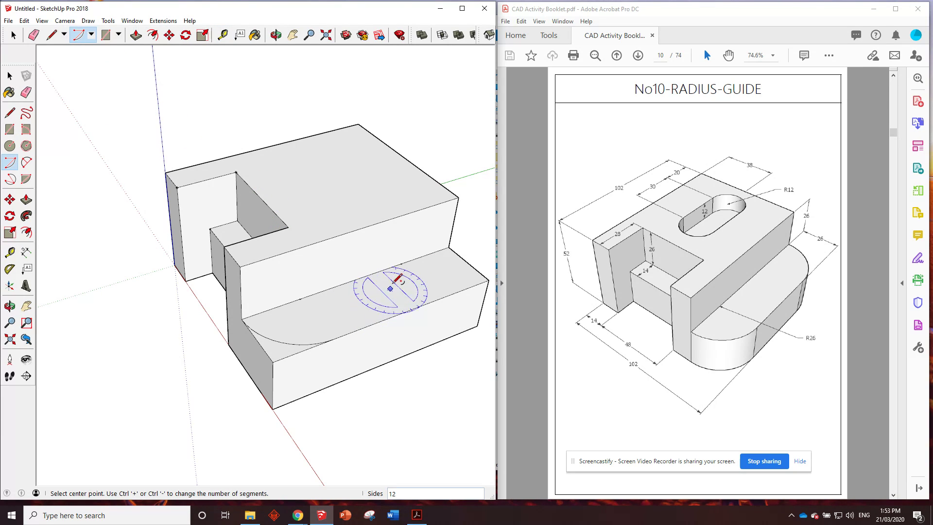
left_click(400, 263)
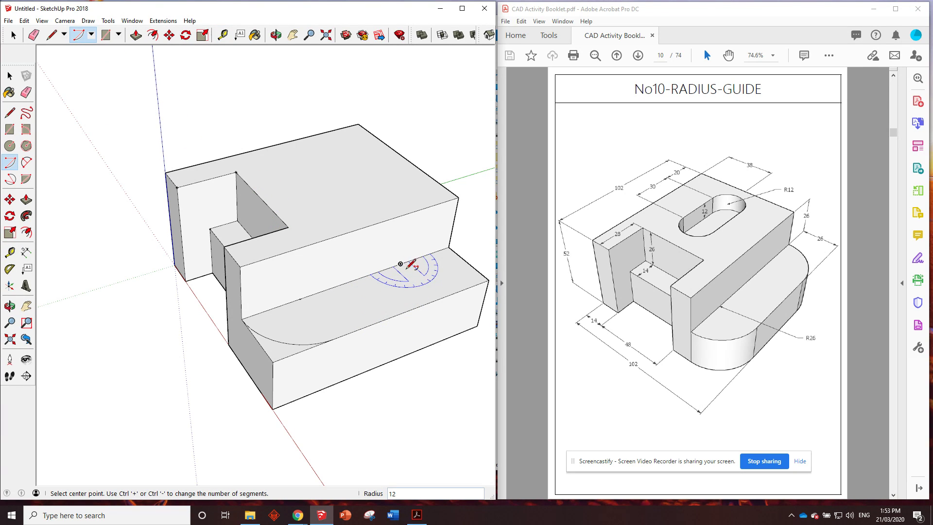
left_click(439, 299)
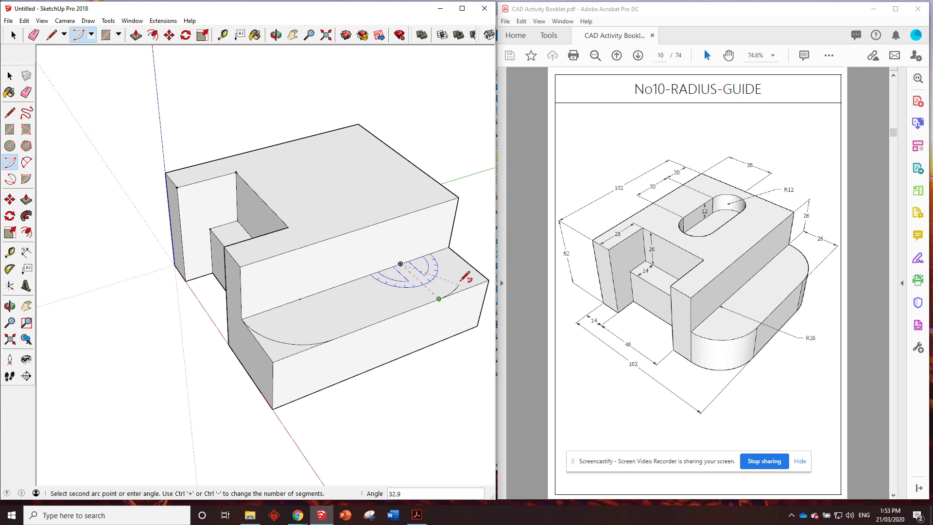
left_click(448, 247)
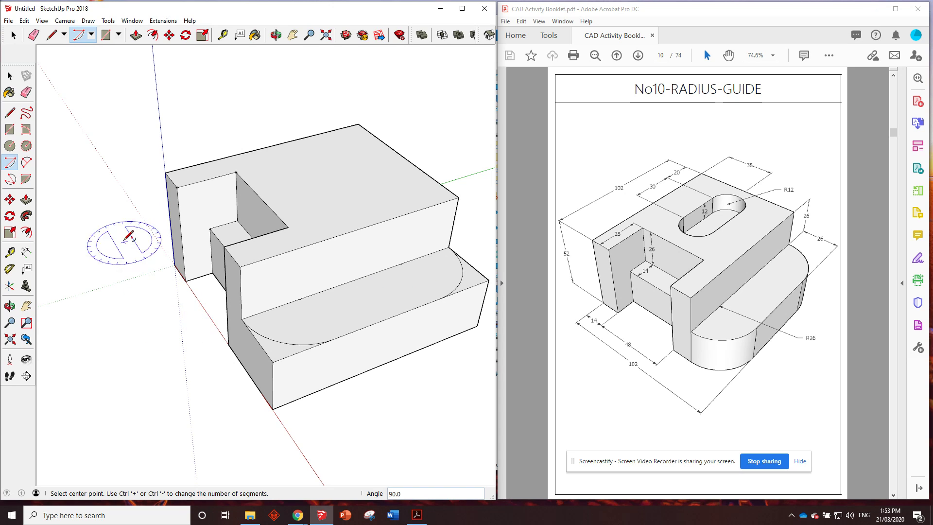
- Push both corner faces outside the arcs down 26, leaving a rounded step end
left_click(136, 34)
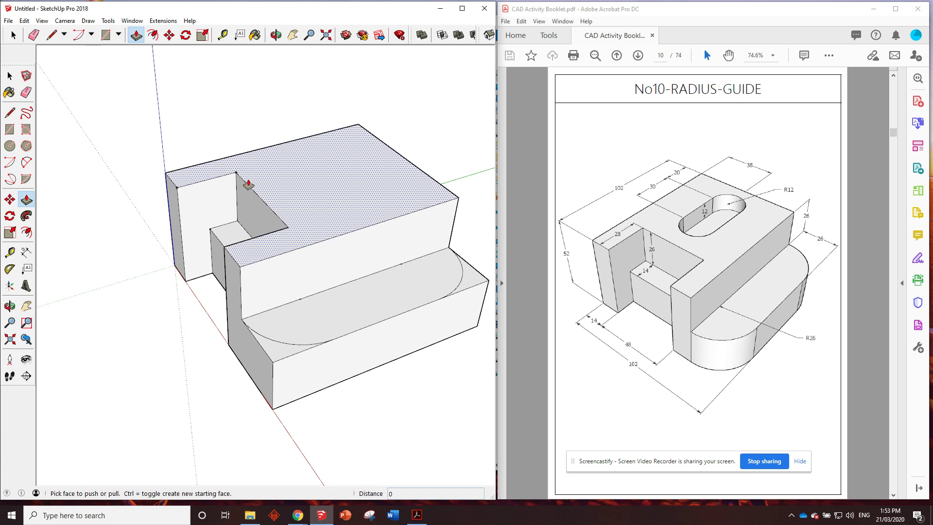
left_click_drag(277, 350, 287, 409)
double_click(469, 286)
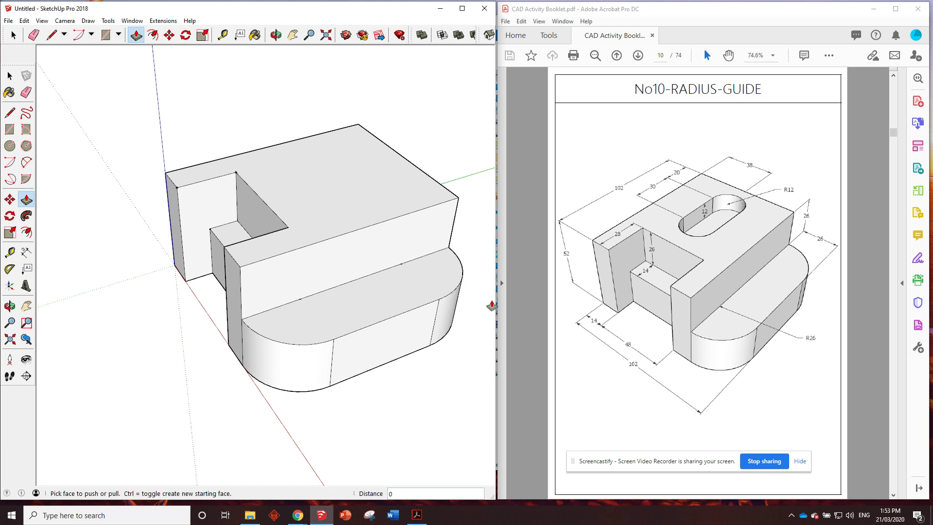
middle_click_drag(162, 308, 292, 321)
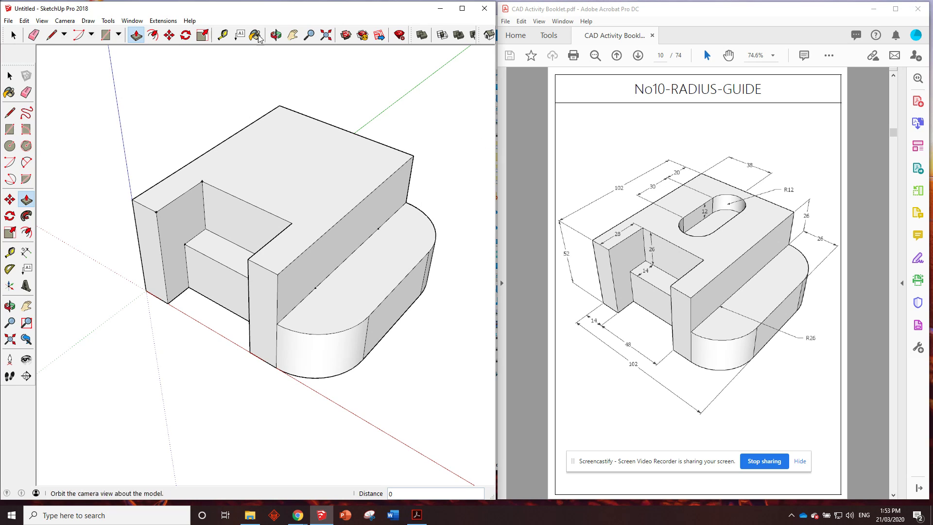
- Place a guide point 38 along the top edge and a centre guide line across the top face
left_click(222, 34)
left_click(280, 105)
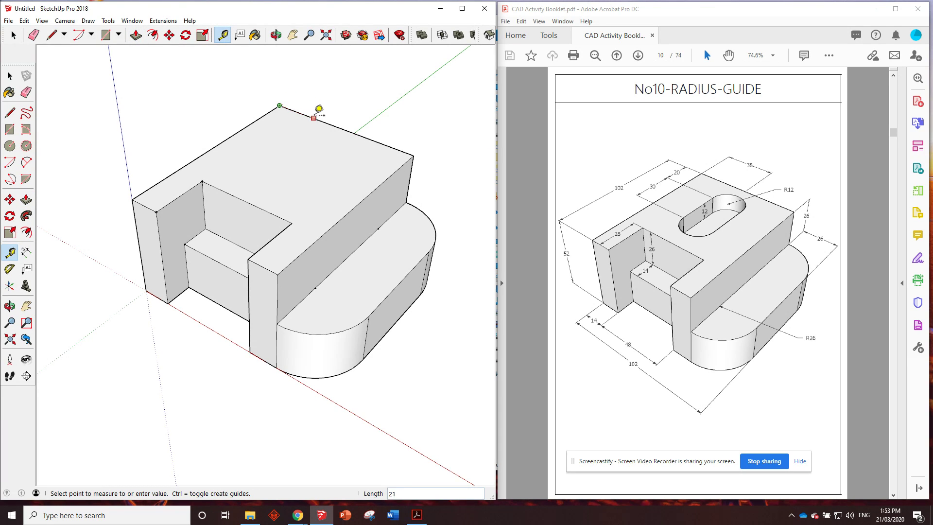
key("Return")
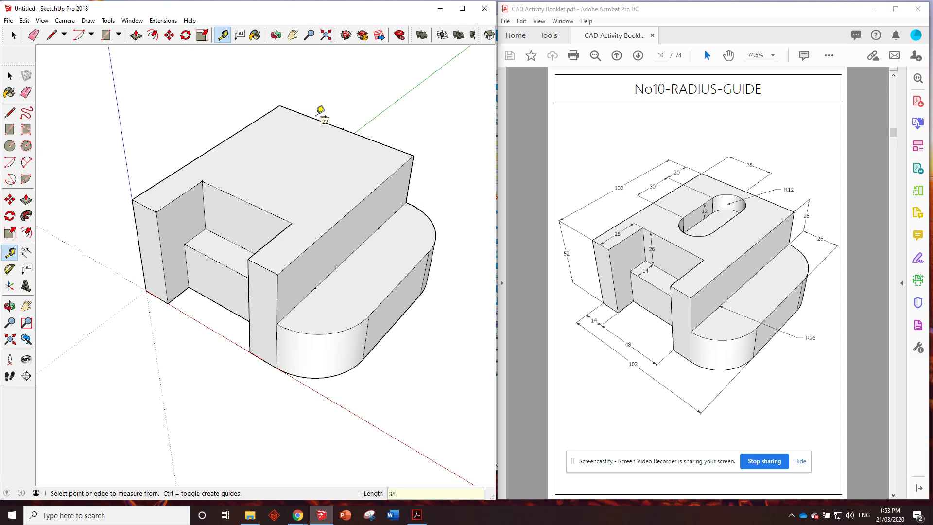
left_click(337, 130)
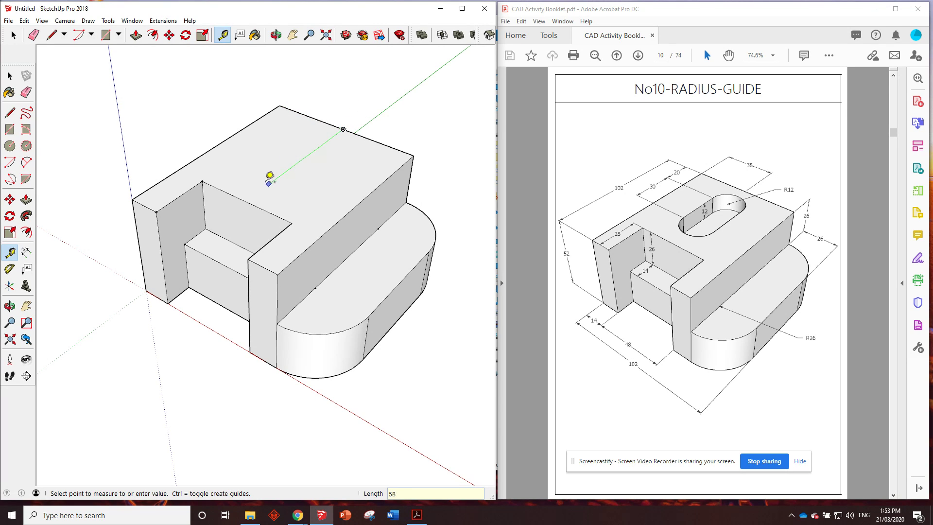
left_click(245, 200)
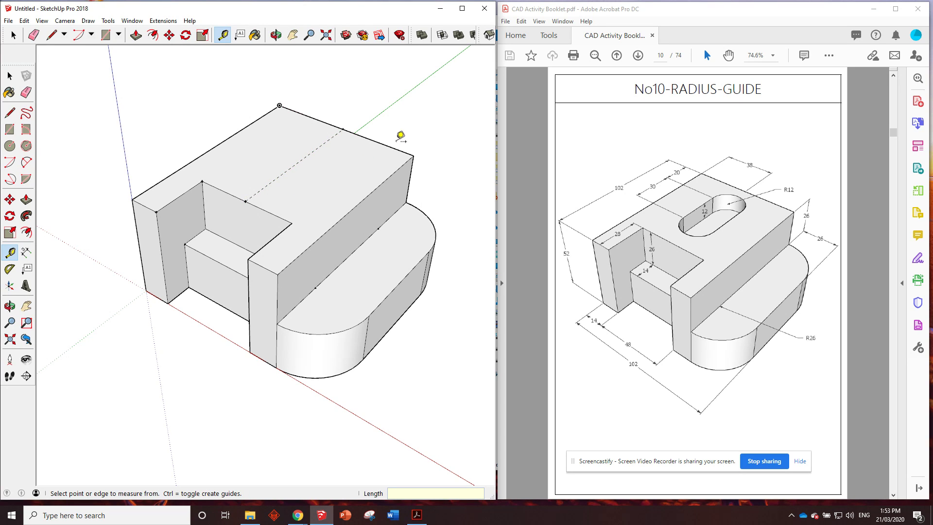
scroll(289, 138, "up", 2)
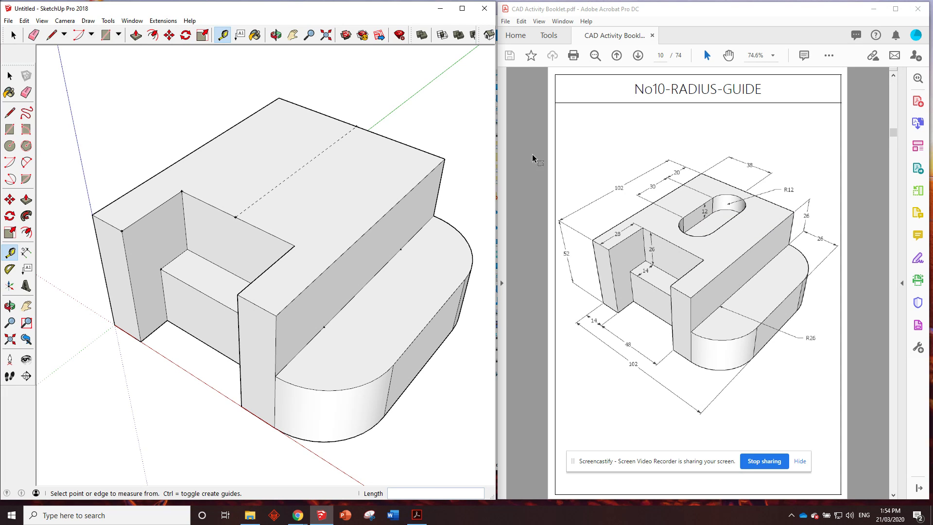
- Mark guide points at 20 and a further 30 along the centre guide line
left_click(351, 126)
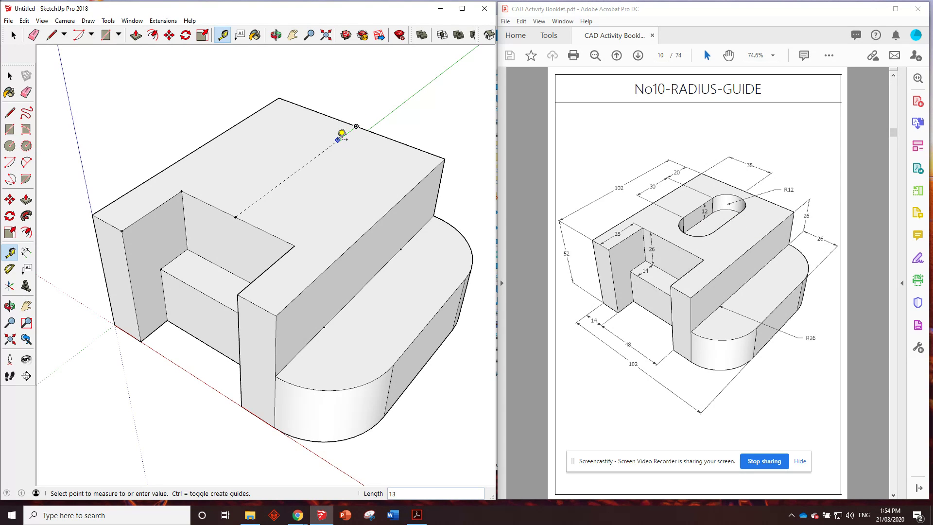
key("Return")
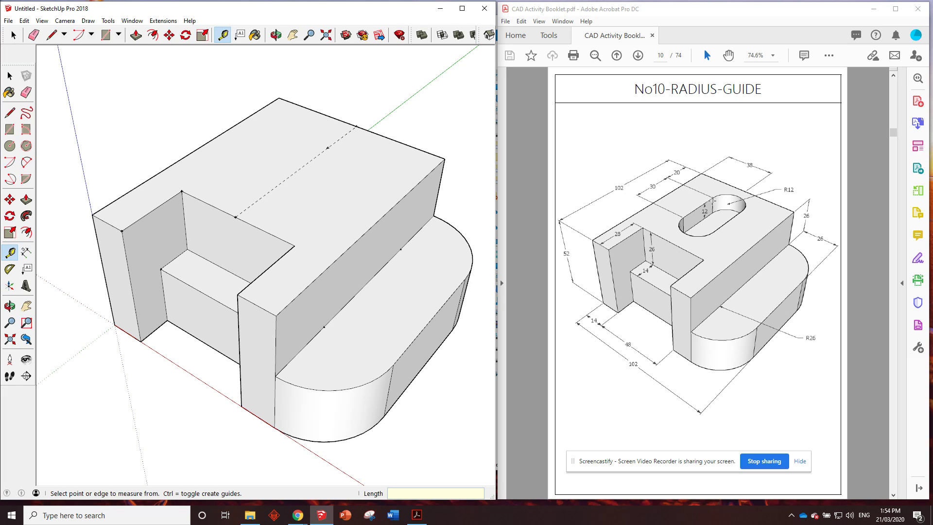
left_click(327, 147)
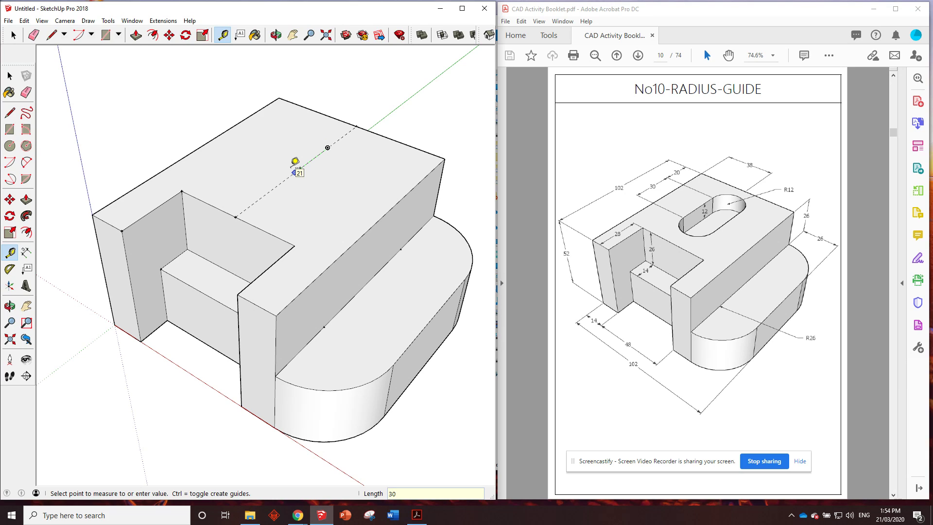
key("Return")
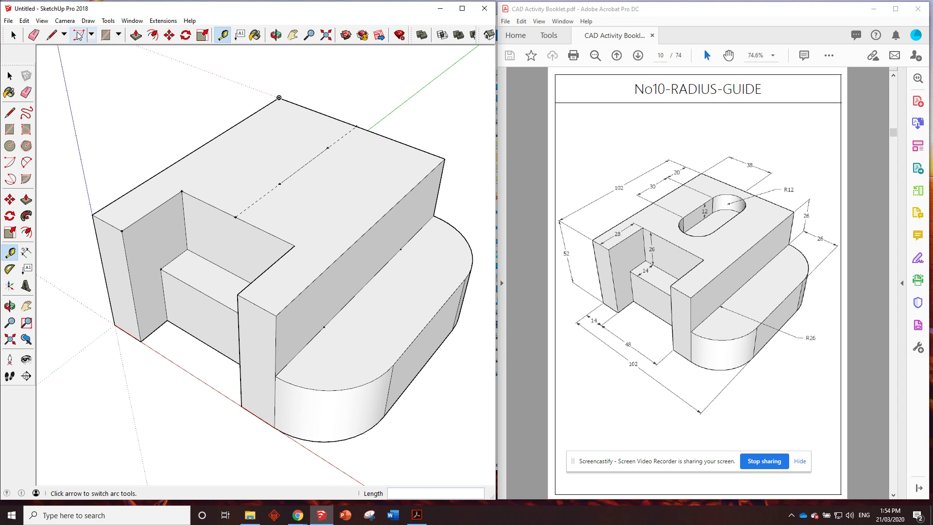
- Draw a 12-radius half-circle arc centred on the first guide point
left_click(77, 35)
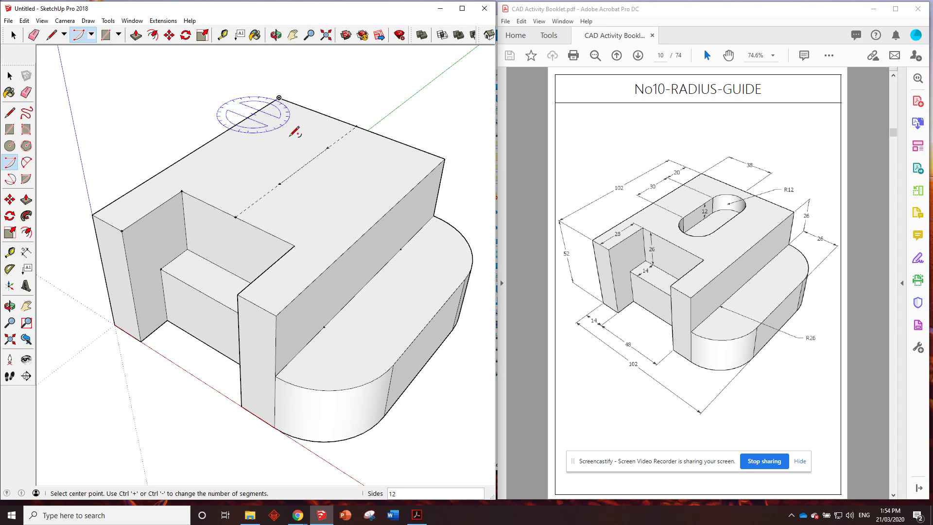
left_click(327, 148)
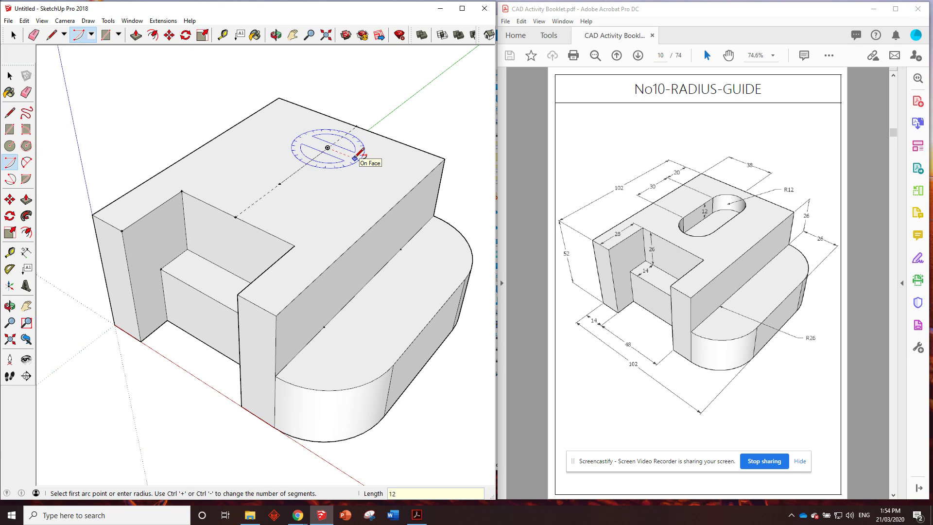
type("12")
key("Return")
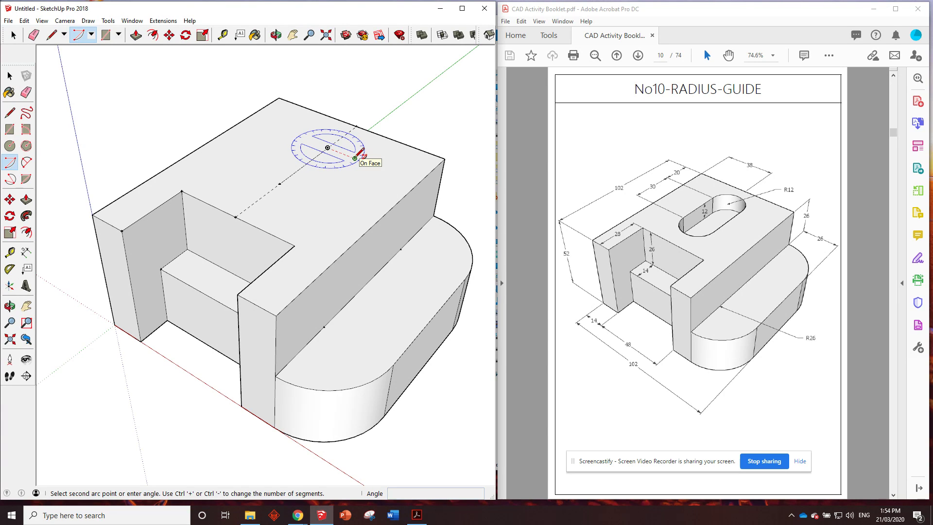
left_click(301, 137)
- Draw the facing 12-radius half-circle arc centred on the other guide point
key("o")
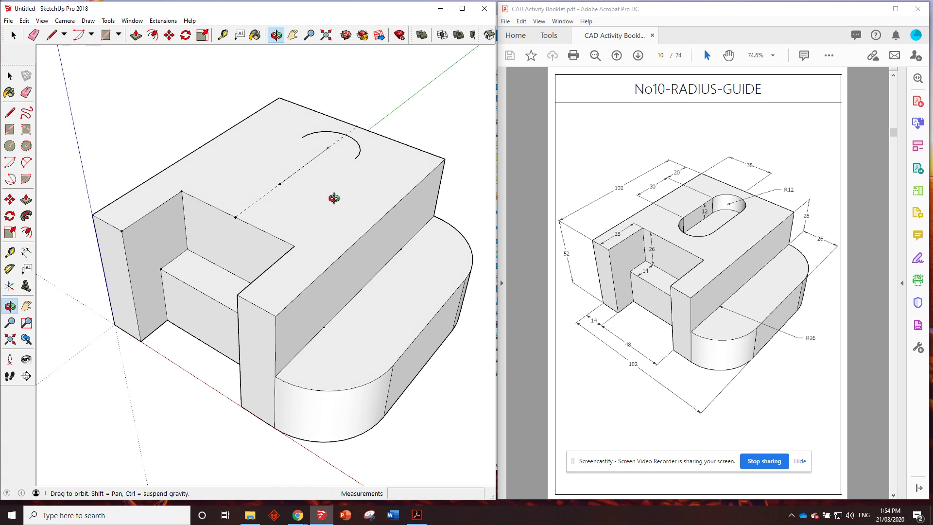
left_click_drag(333, 197, 343, 202)
key("a")
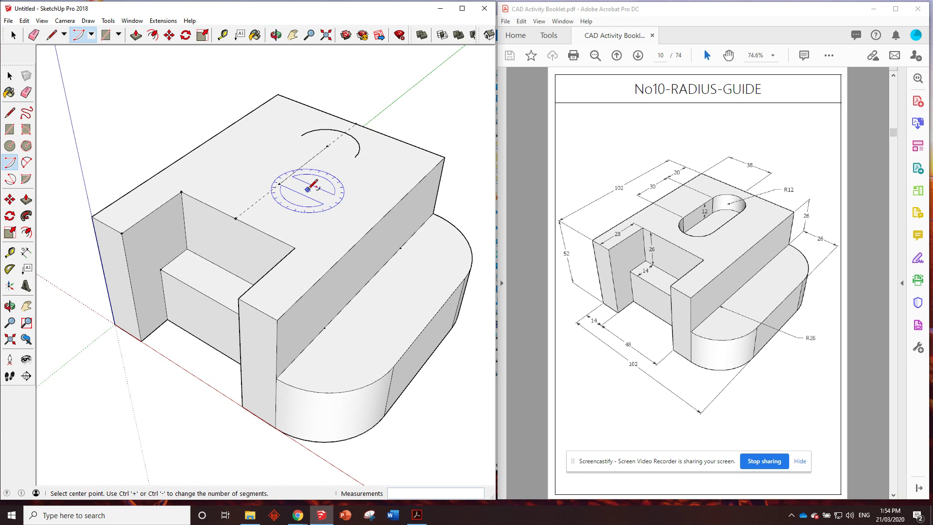
left_click(278, 184)
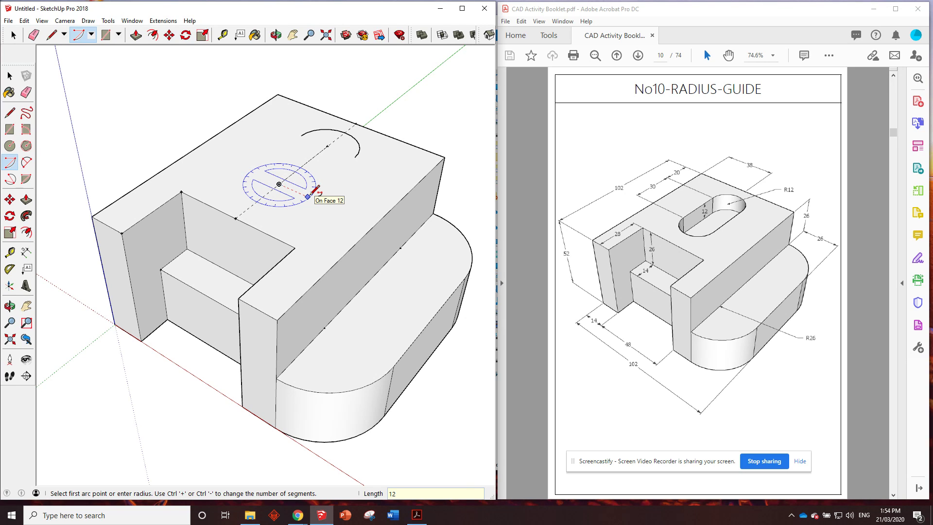
left_click(308, 196)
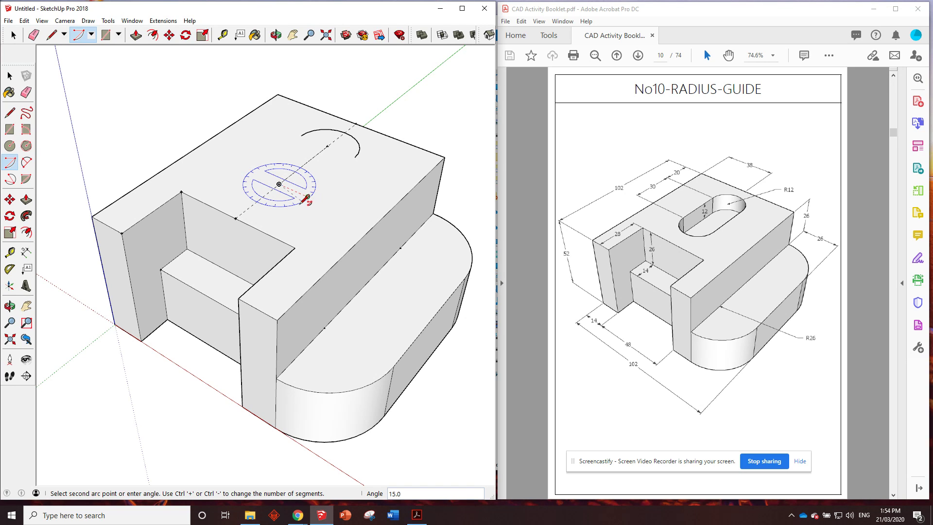
left_click(260, 166)
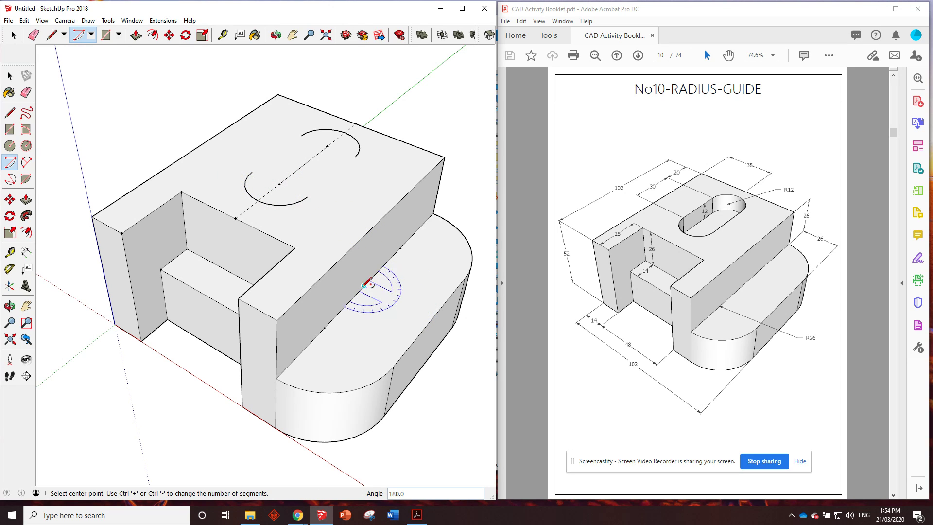
- Draw two straight lines joining the arc endpoints on both sides to close the slot outline
key("l")
left_click(246, 170)
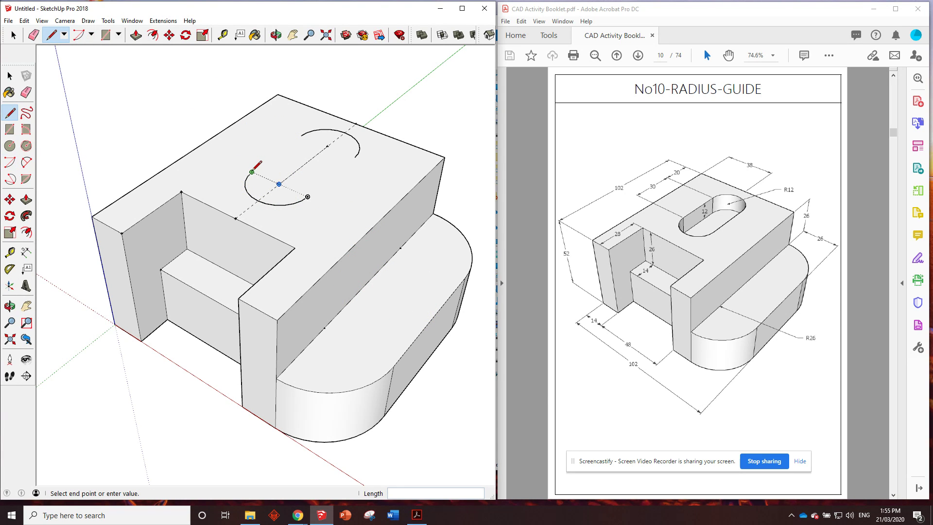
left_click(301, 136)
key("Escape")
left_click(355, 157)
left_click(307, 196)
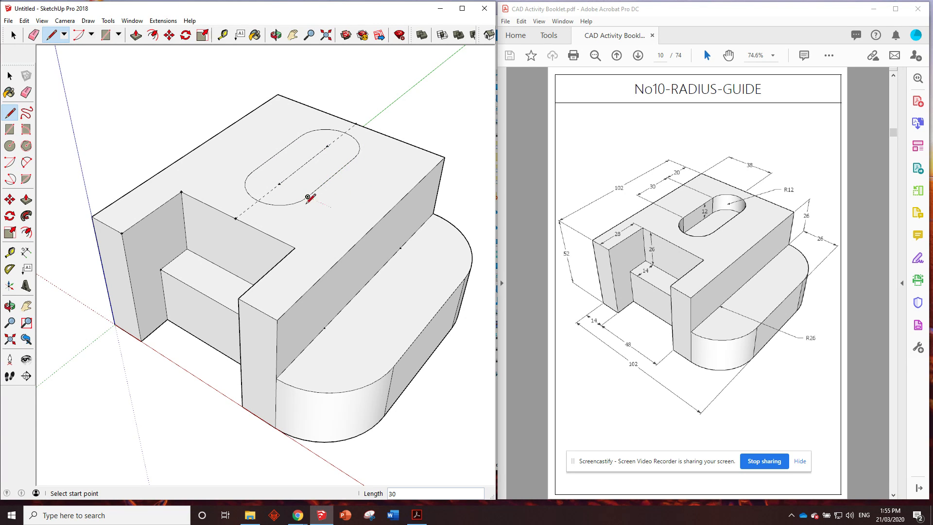
mouse_move(291, 174)
middle_mouse_down()
mouse_move(265, 171)
mouse_move(236, 140)
mouse_move(271, 178)
mouse_move(270, 165)
middle_mouse_up()
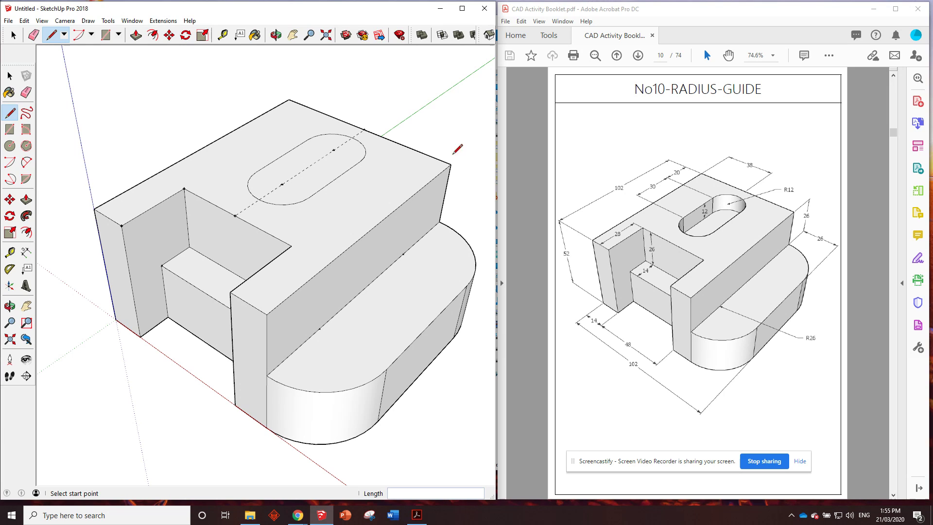
- Push the oval slot face 12 down into the block
left_click(136, 34)
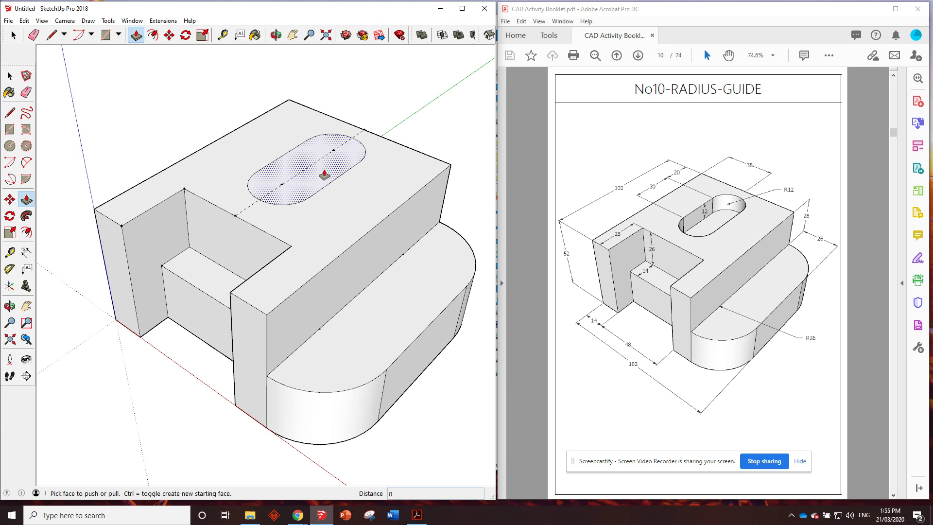
left_click(324, 175)
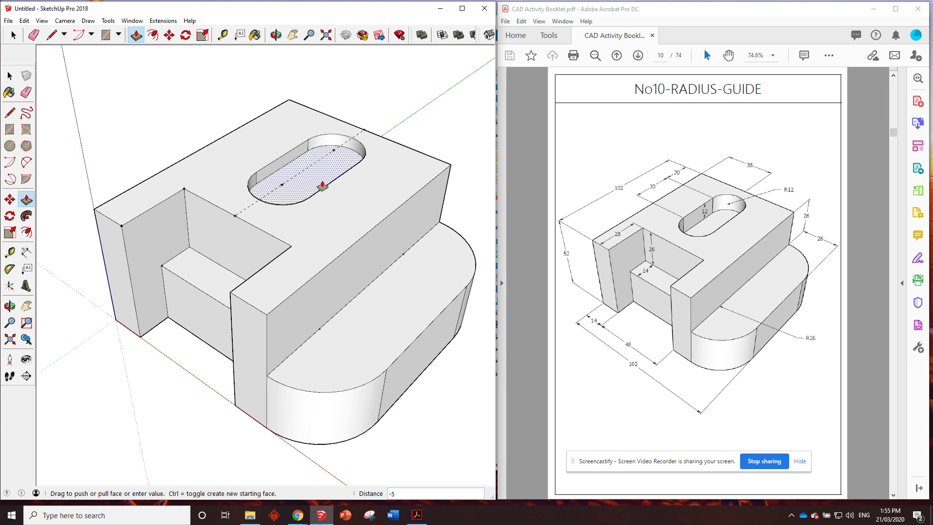
key("Return")
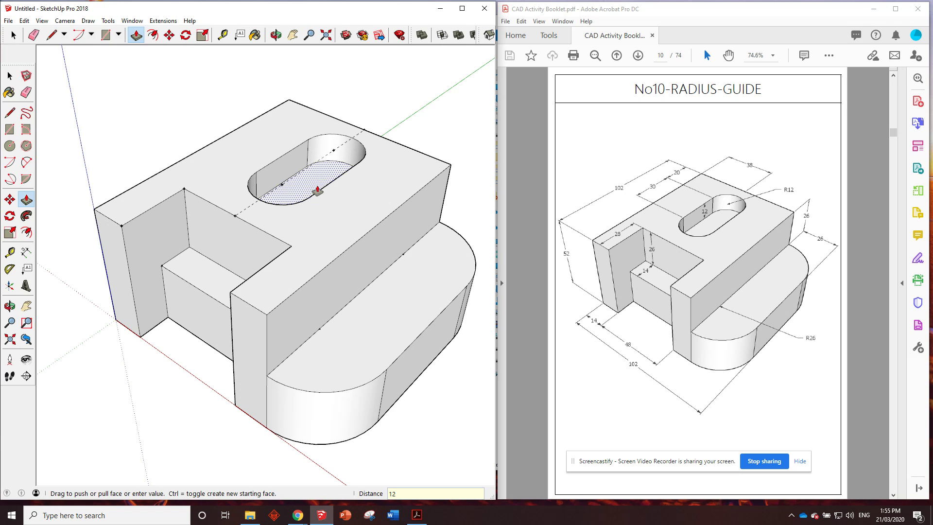
middle_click_drag(312, 183, 298, 212)
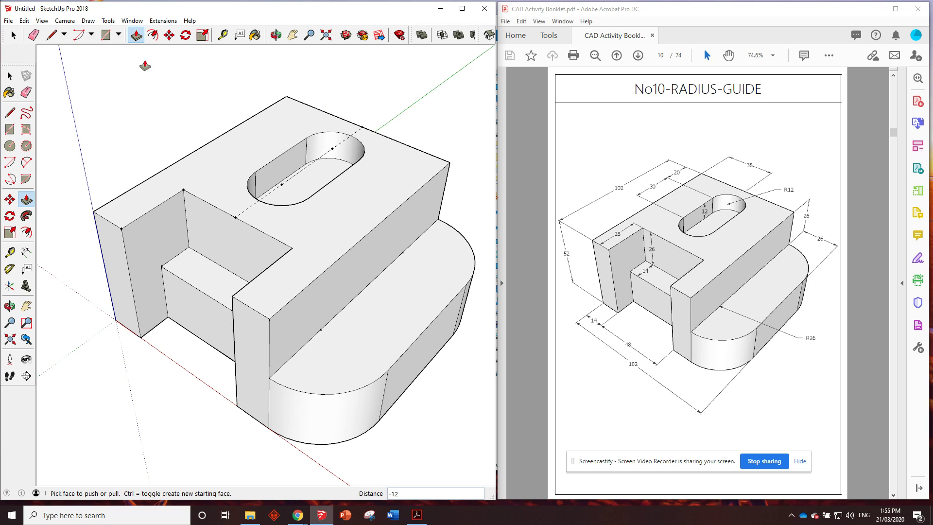
- Delete all construction guides from the model
left_click(24, 21)
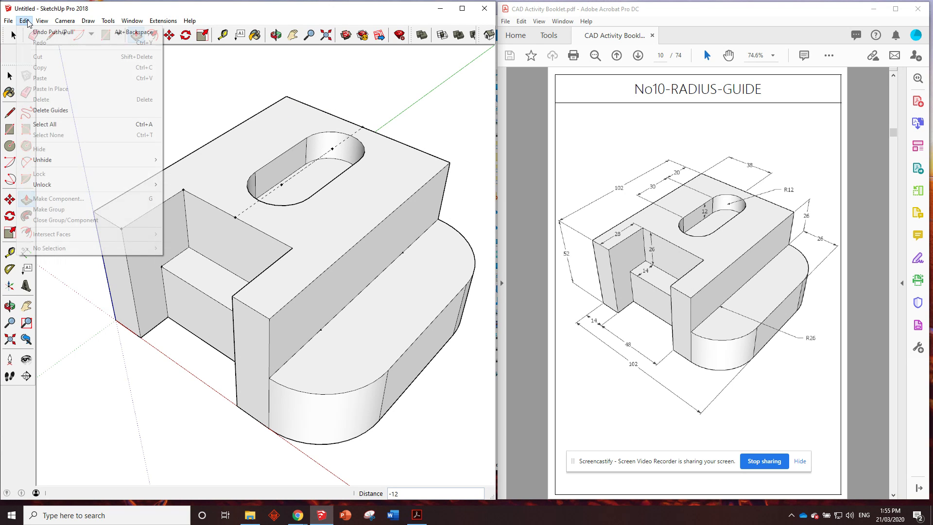
left_click(66, 110)
left_click(8, 20)
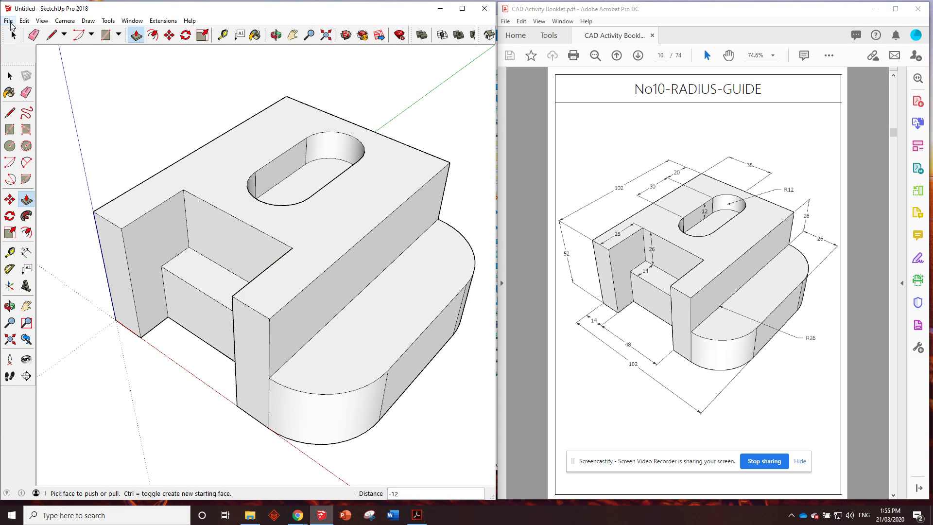
- Save the model under the name No10-RADIUS-GUIDE in the Save As dialog
left_click(67, 69)
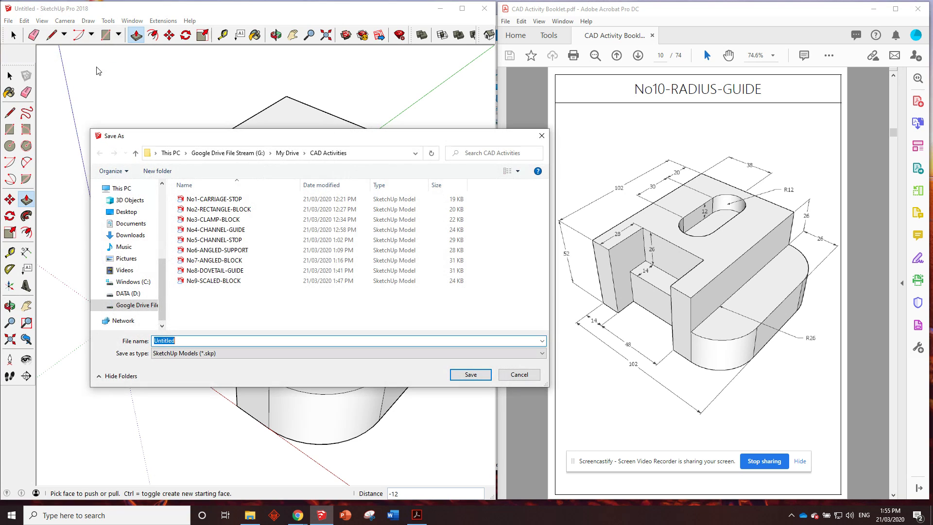
type("No10-RADIUS-GUIDE")
left_click(470, 374)
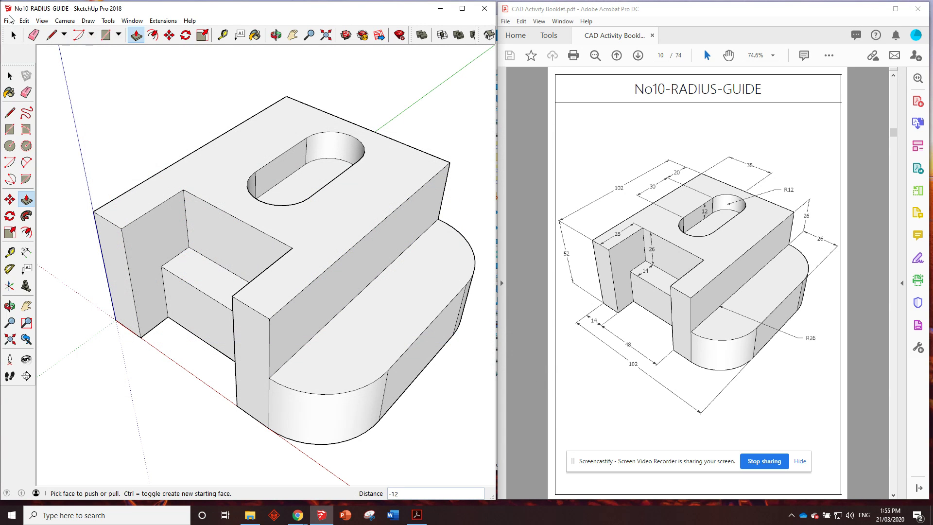
- Create a new empty model and scroll the booklet to page 11, No11-CHAMFER-GUIDE
left_click(9, 21)
left_click(19, 30)
scroll(620, 141, "down", 1)
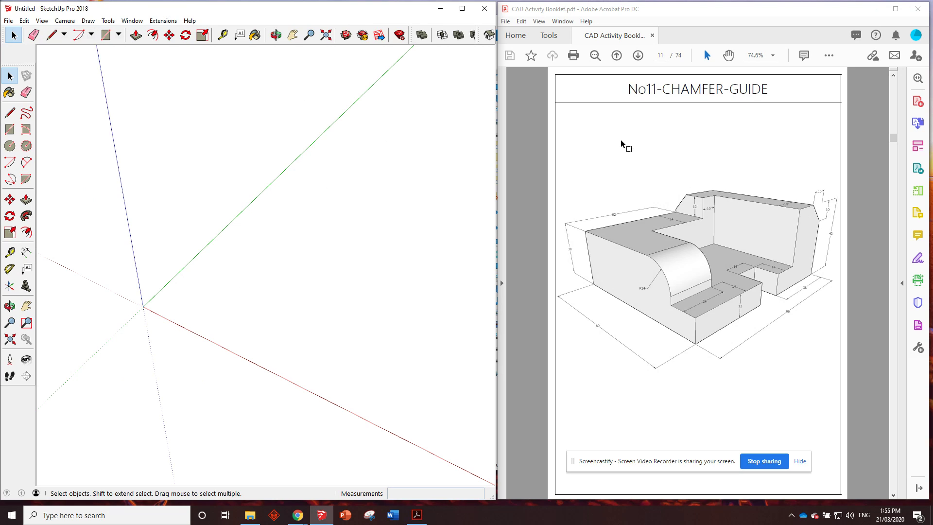